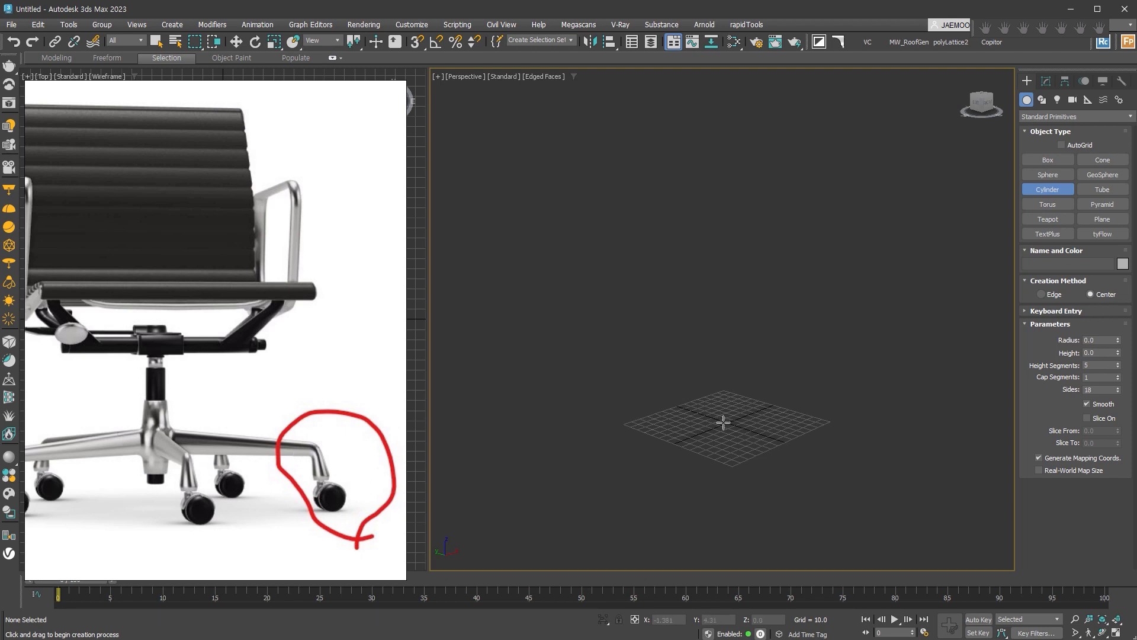
- Create a cylinder with a radius of about 69 and a height of about 311, and set its sides to 20
left_click_drag(726, 421, 776, 429)
left_click(744, 92)
scroll(846, 349, "down", 3)
middle_click_drag(846, 349, 792, 358)
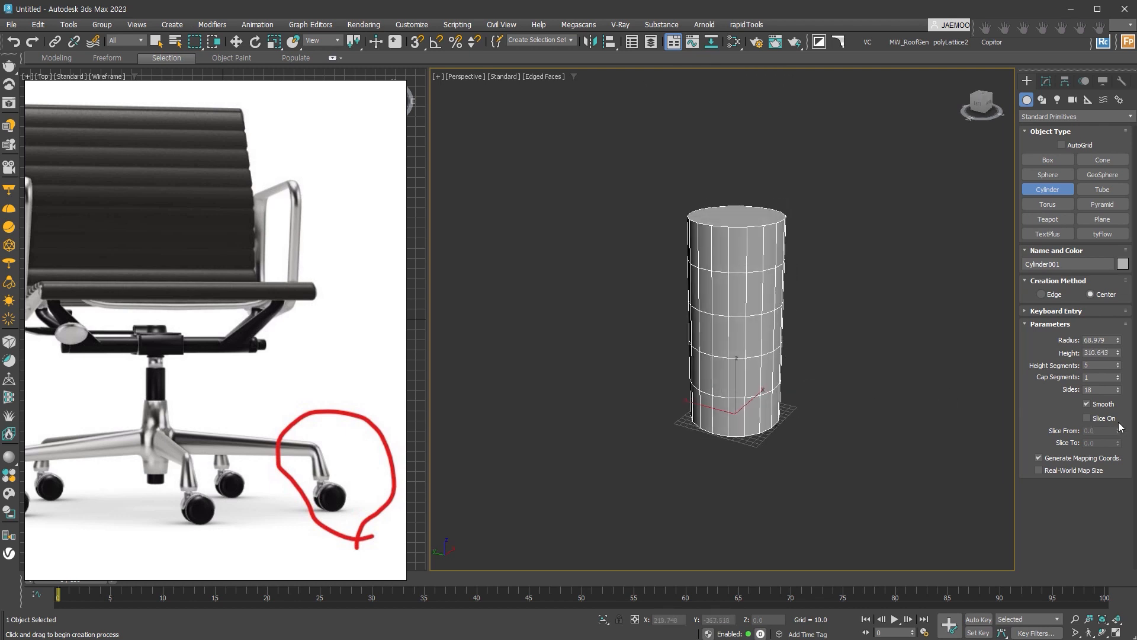
left_click(1118, 388)
left_click(1119, 387)
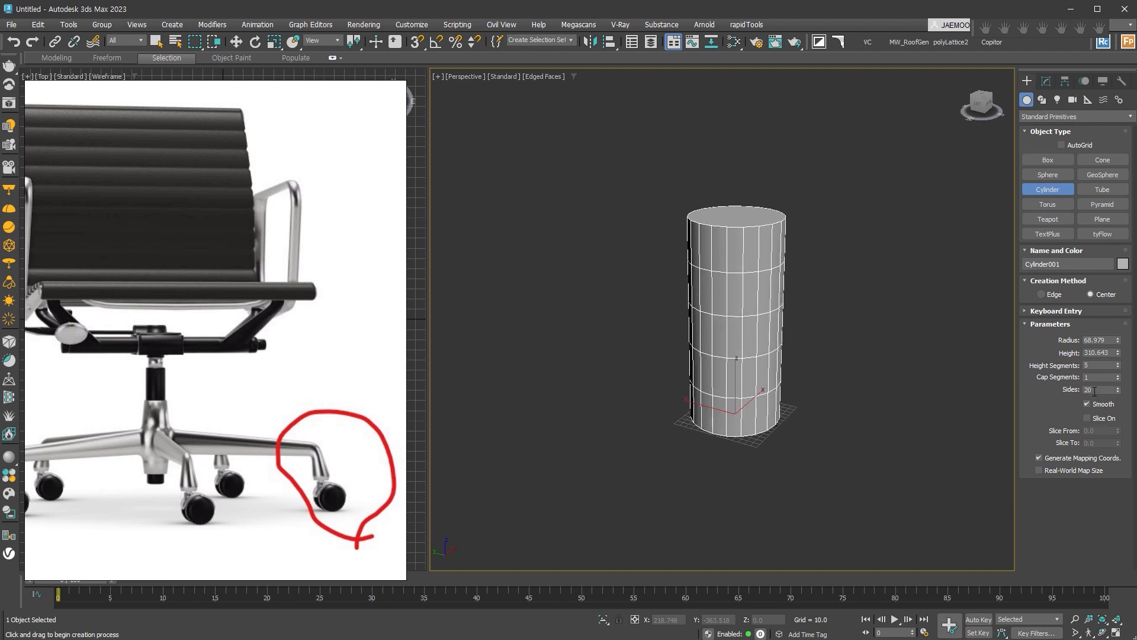
- Shorten the cylinder to a height of about 236 and convert it to an Editable Poly
key("t")
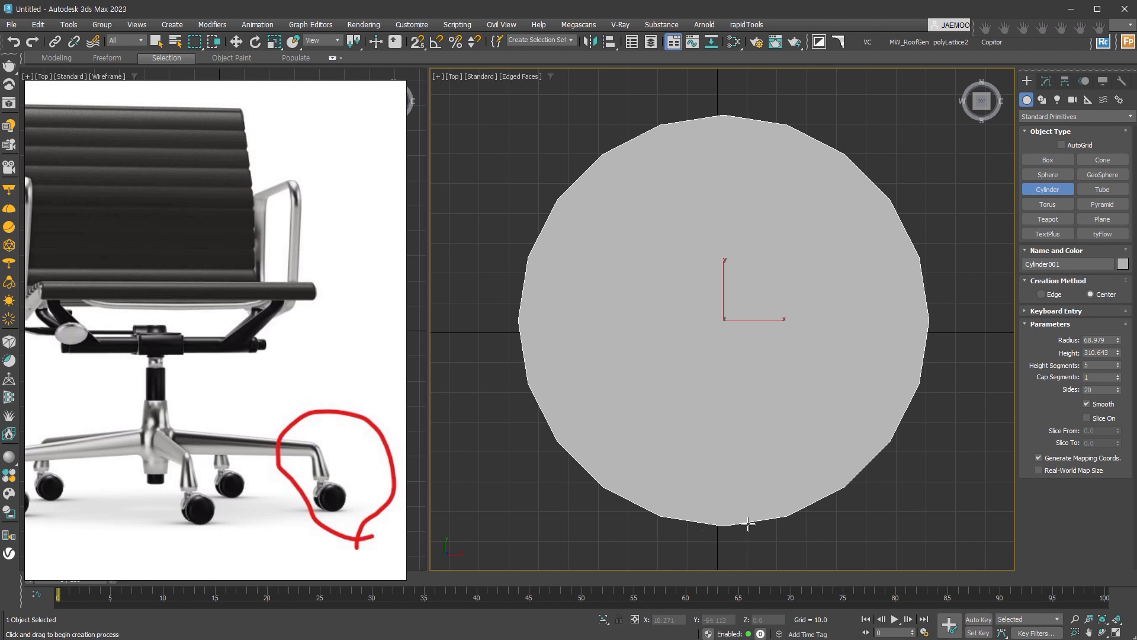
middle_click_drag(763, 530, 761, 372, "alt")
scroll(775, 428, "down", 3)
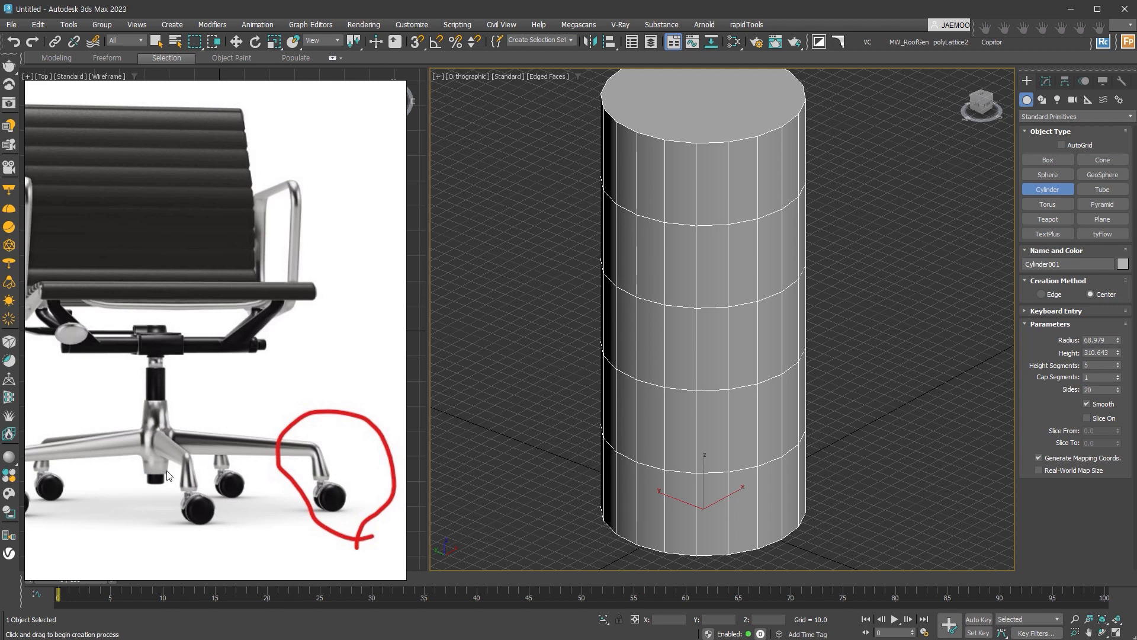
middle_click_drag(779, 429, 769, 421, "alt")
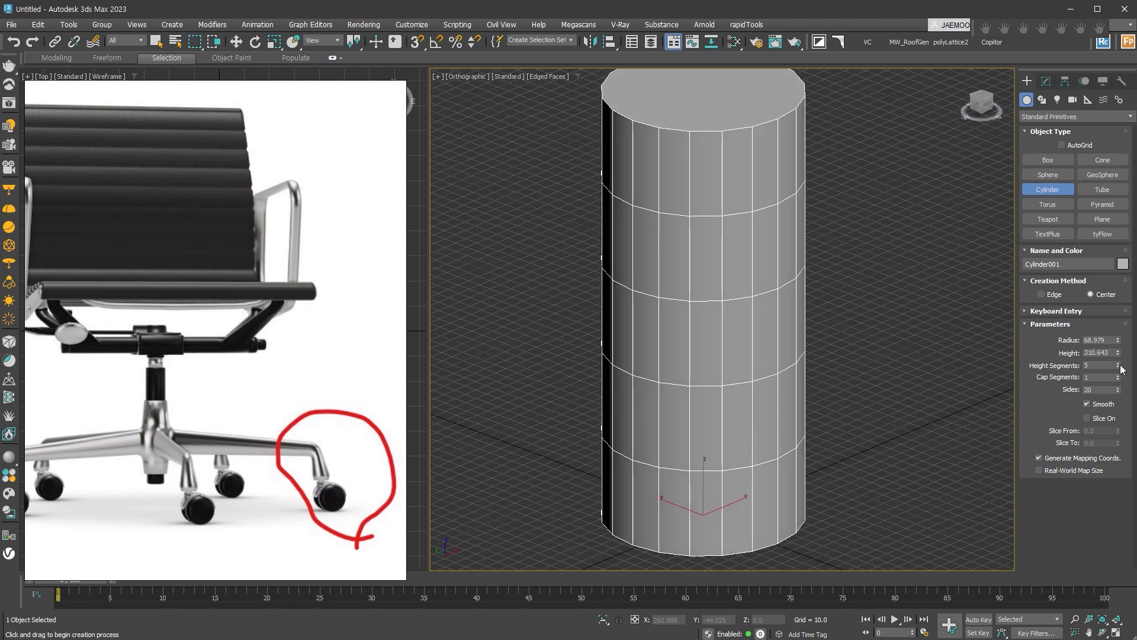
left_click_drag(1119, 358, 1119, 390)
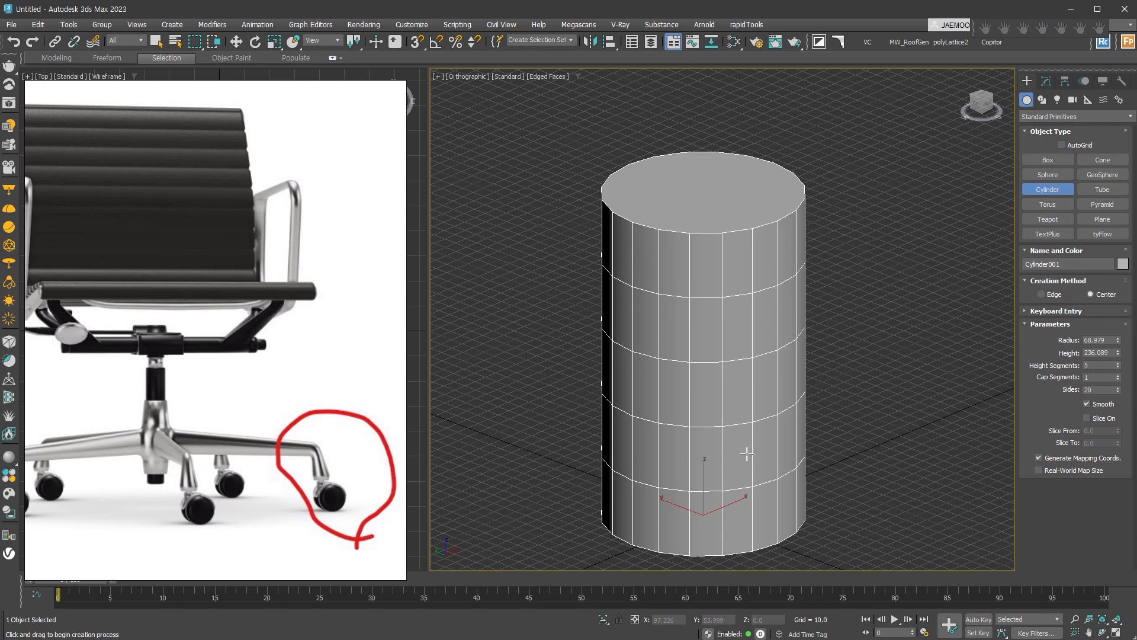
middle_click_drag(817, 408, 804, 368)
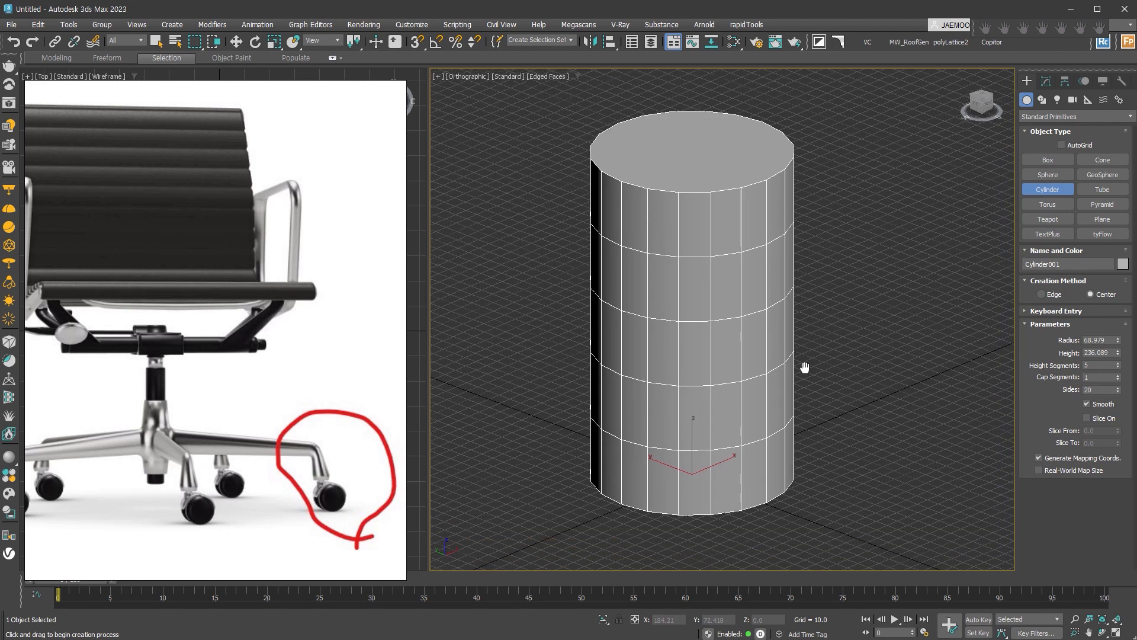
key("g")
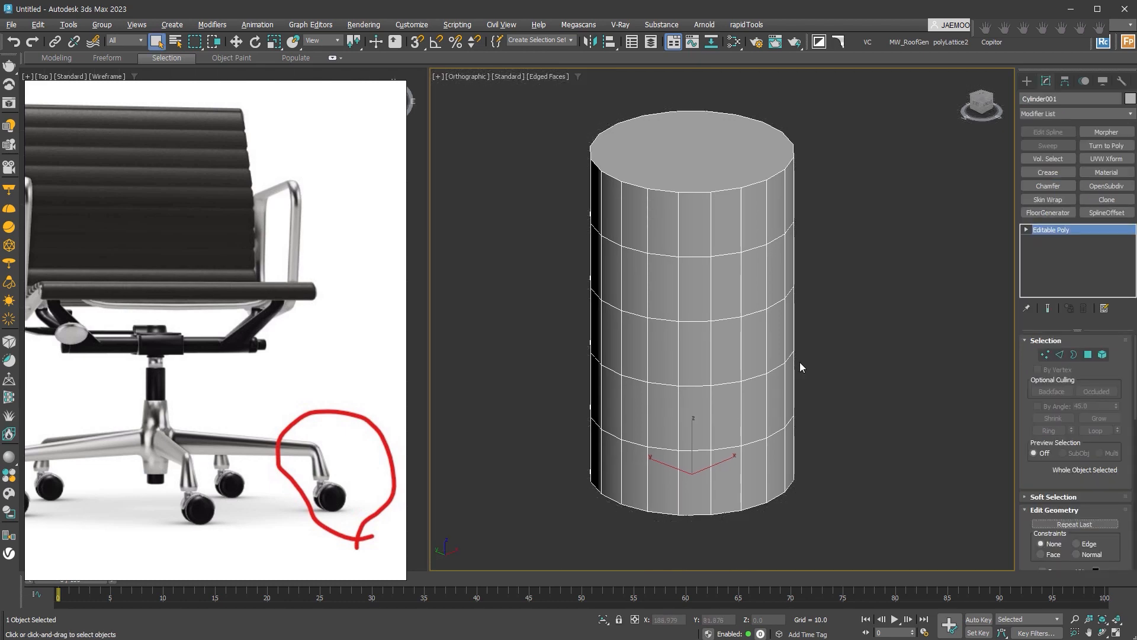
- Widen two adjacent side polygons in the cylinder's middle row by scaling them horizontally with the Edge constraint
left_click(1088, 354)
key("t")
key("z")
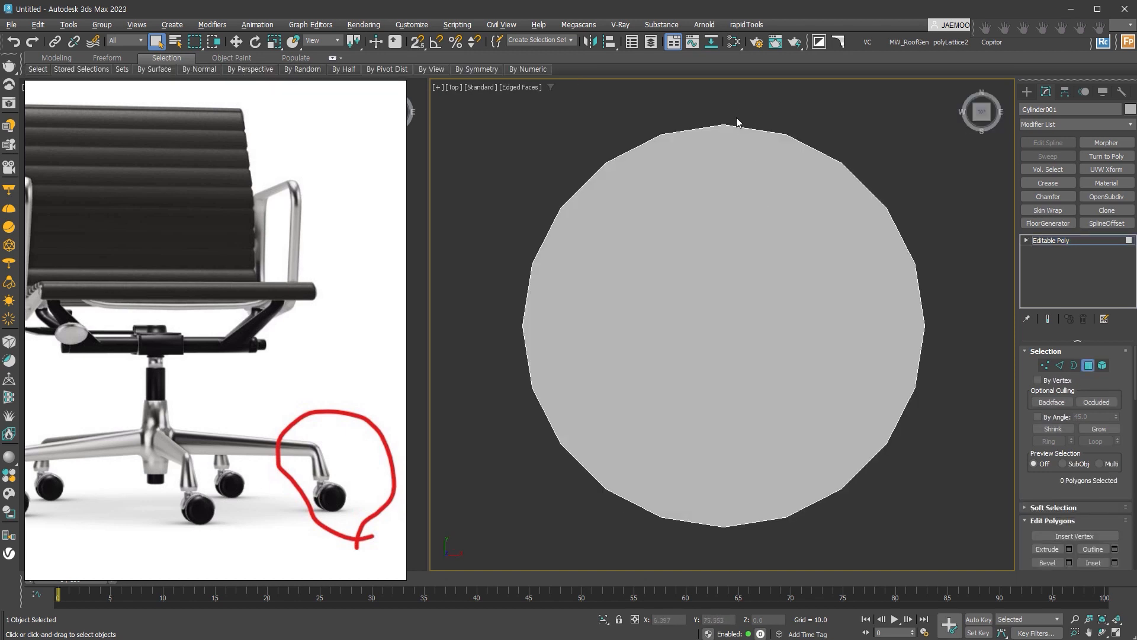
left_click_drag(711, 137, 712, 137)
middle_click_drag(737, 381, 770, 361, "alt")
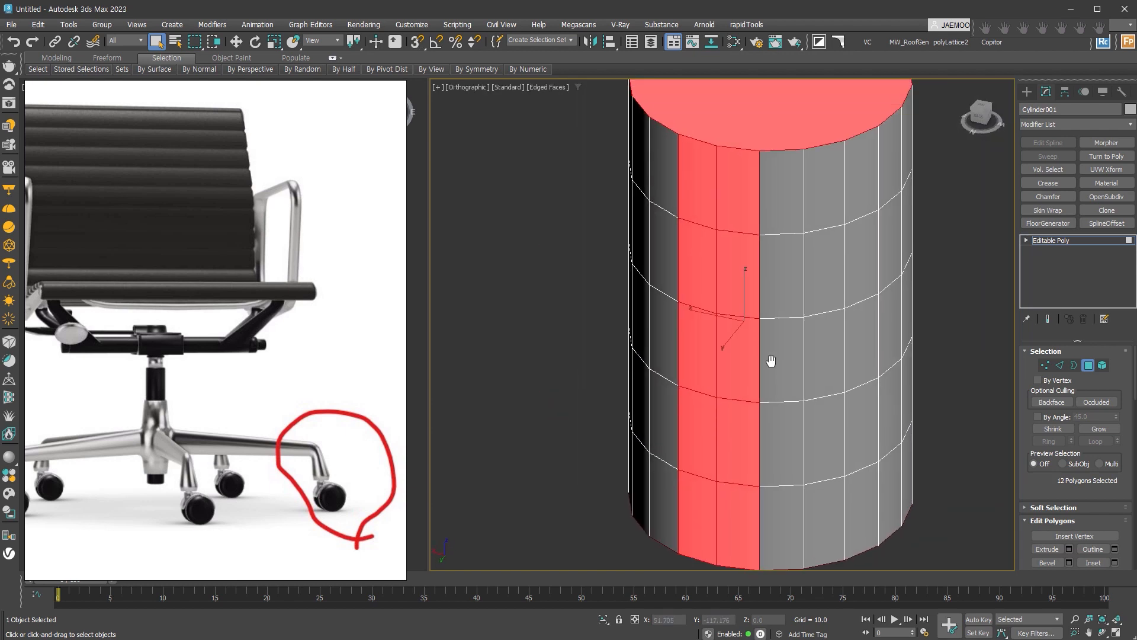
left_click(741, 347)
left_click(696, 344, "ctrl")
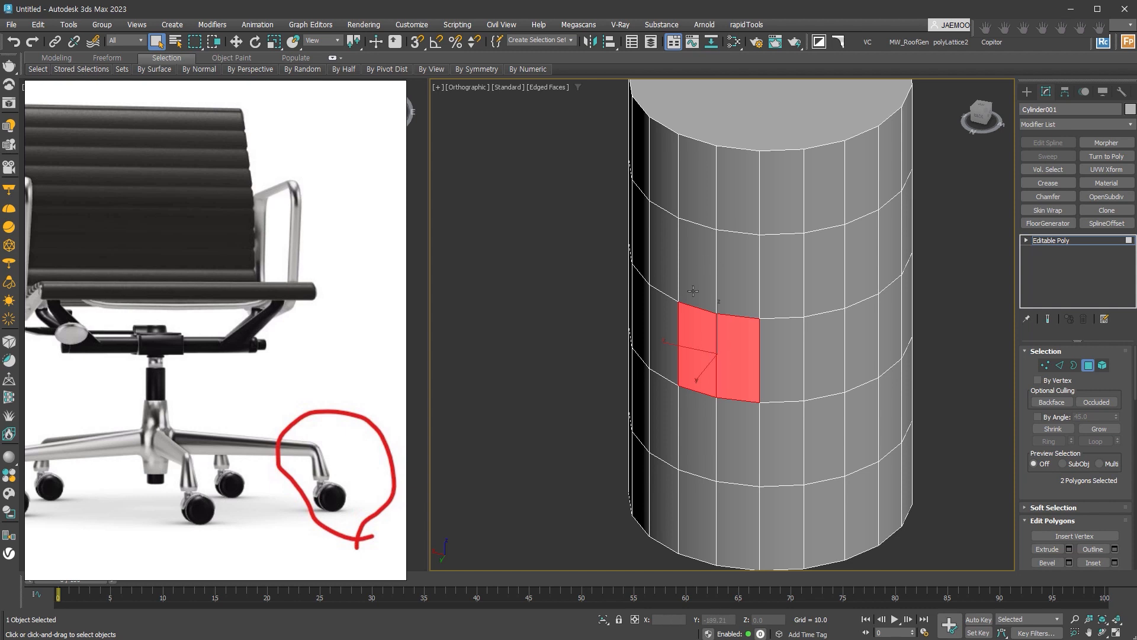
scroll(1033, 468, "down", 6)
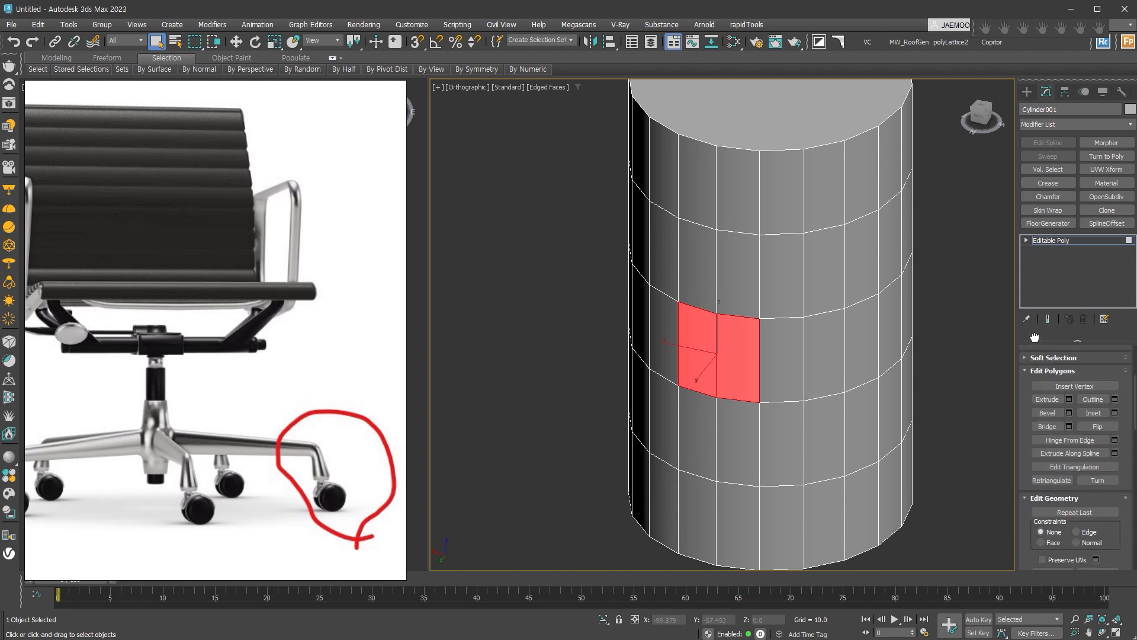
key("r")
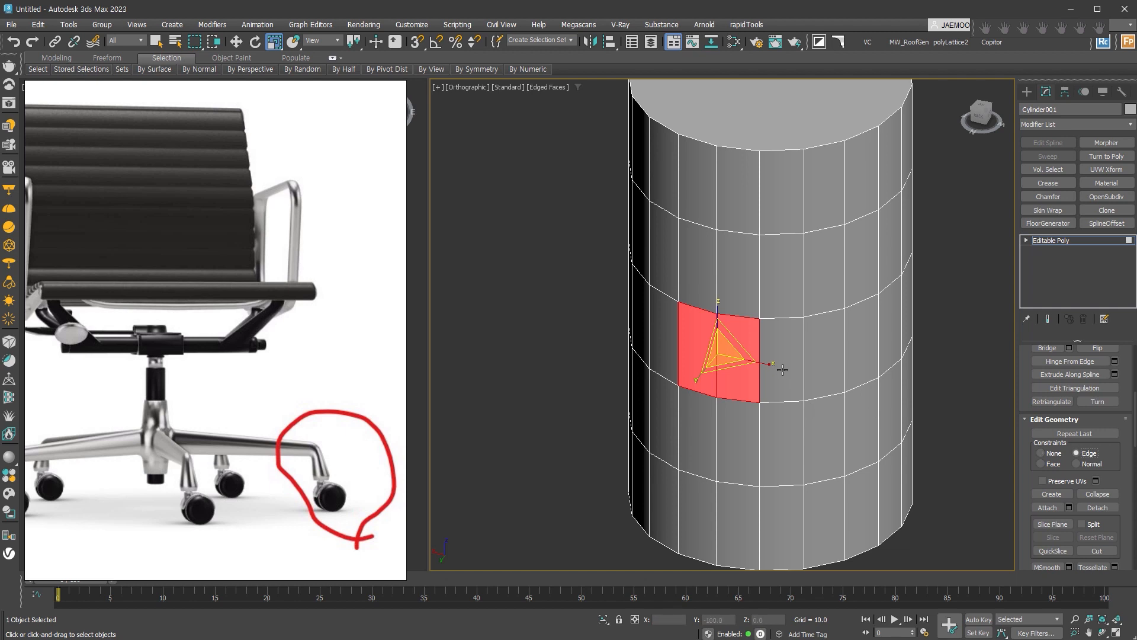
left_click_drag(768, 363, 771, 366)
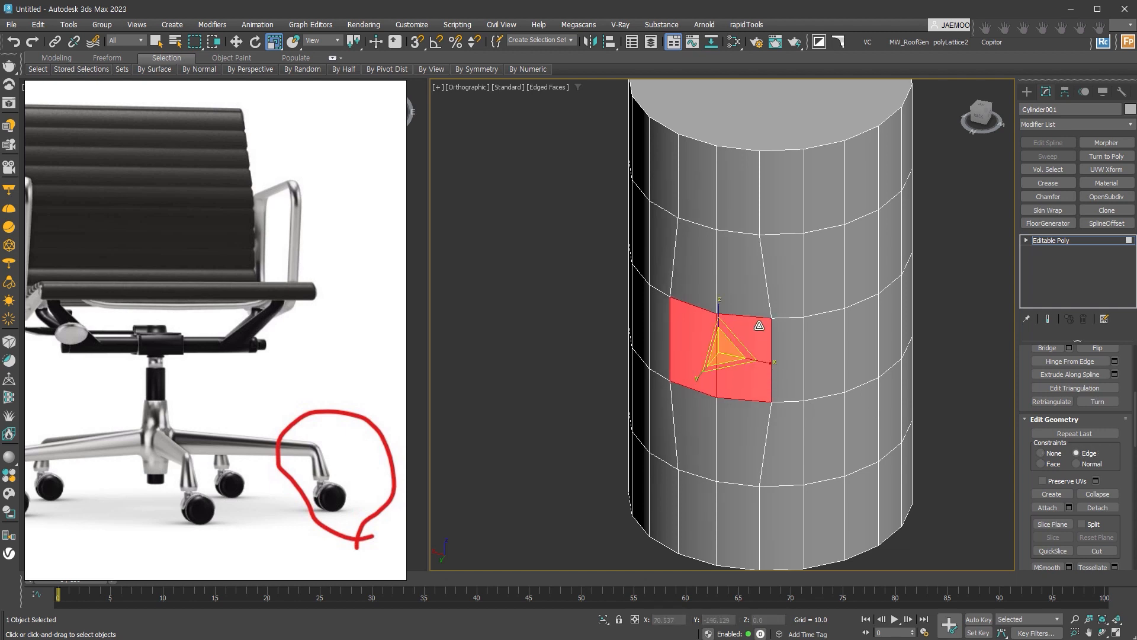
- Scale the four vertices diagonally above and below the widened polygons inward, horizontally and vertically, to shape an elongated octagonal outline
key("1")
left_click(679, 218)
left_click(758, 235, "ctrl")
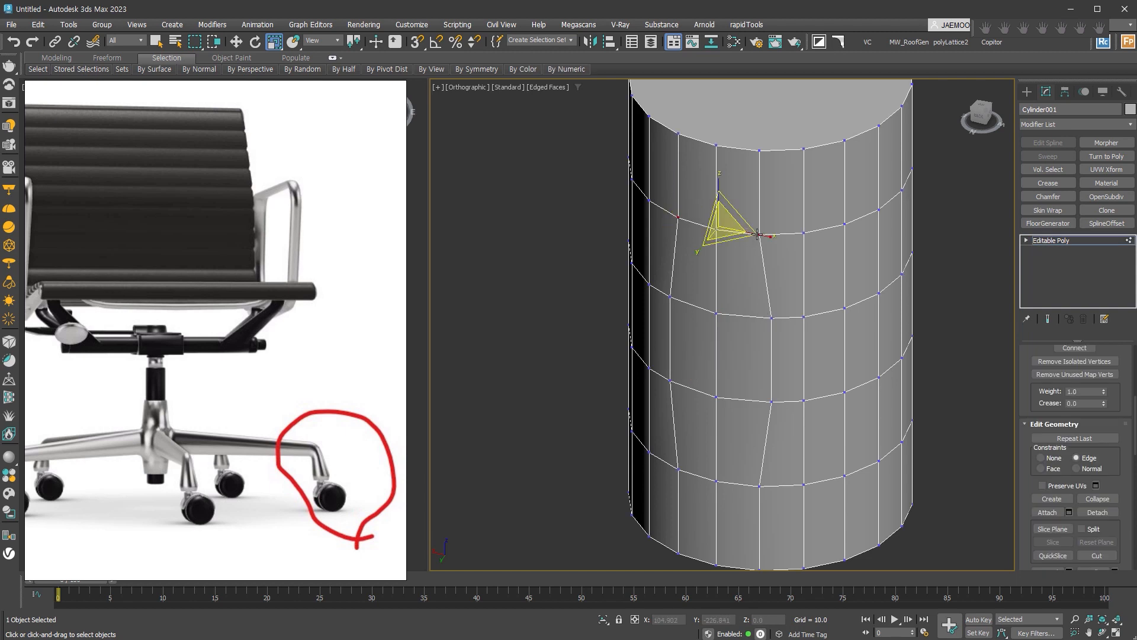
left_click(679, 470, "ctrl")
left_click(759, 486, "ctrl")
left_click_drag(762, 362, 722, 371)
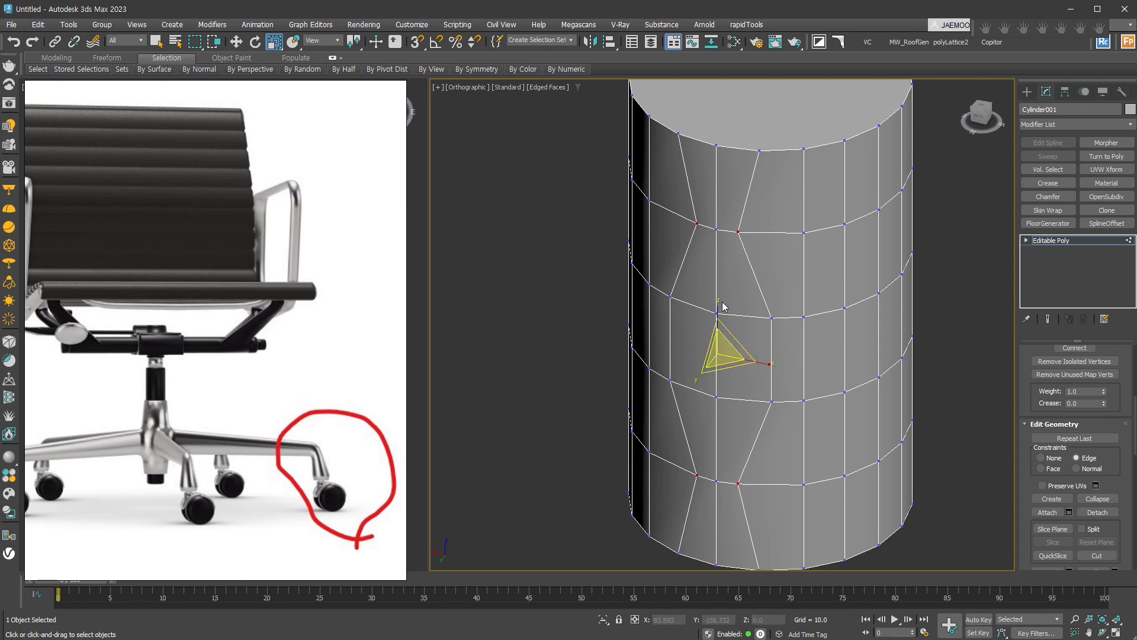
left_click_drag(718, 307, 715, 313)
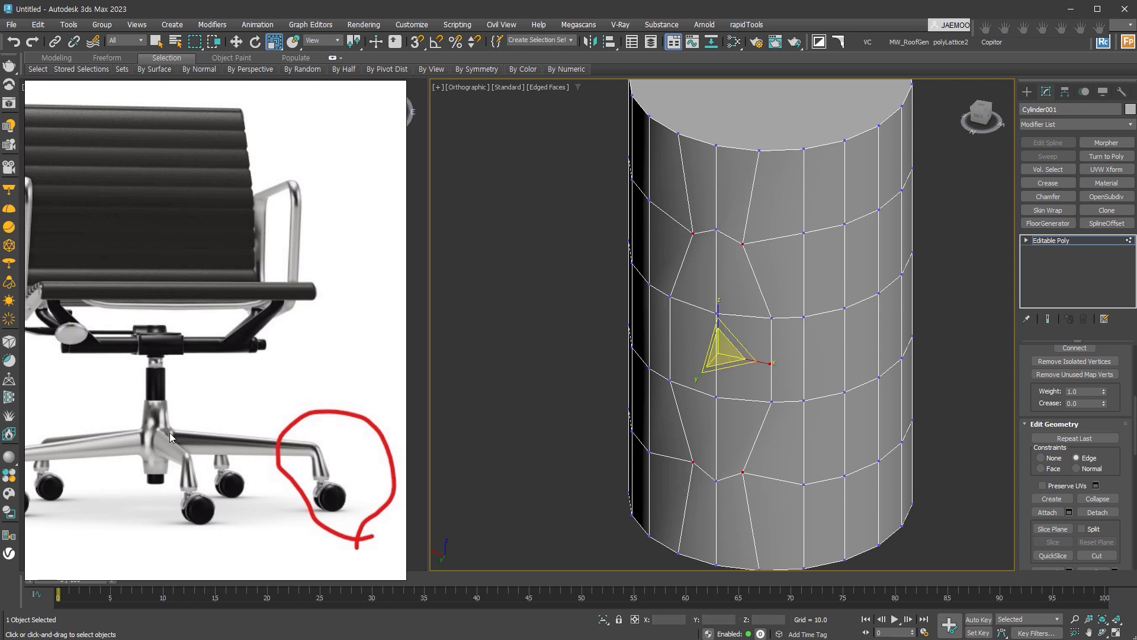
middle_click_drag(813, 358, 764, 344, "alt")
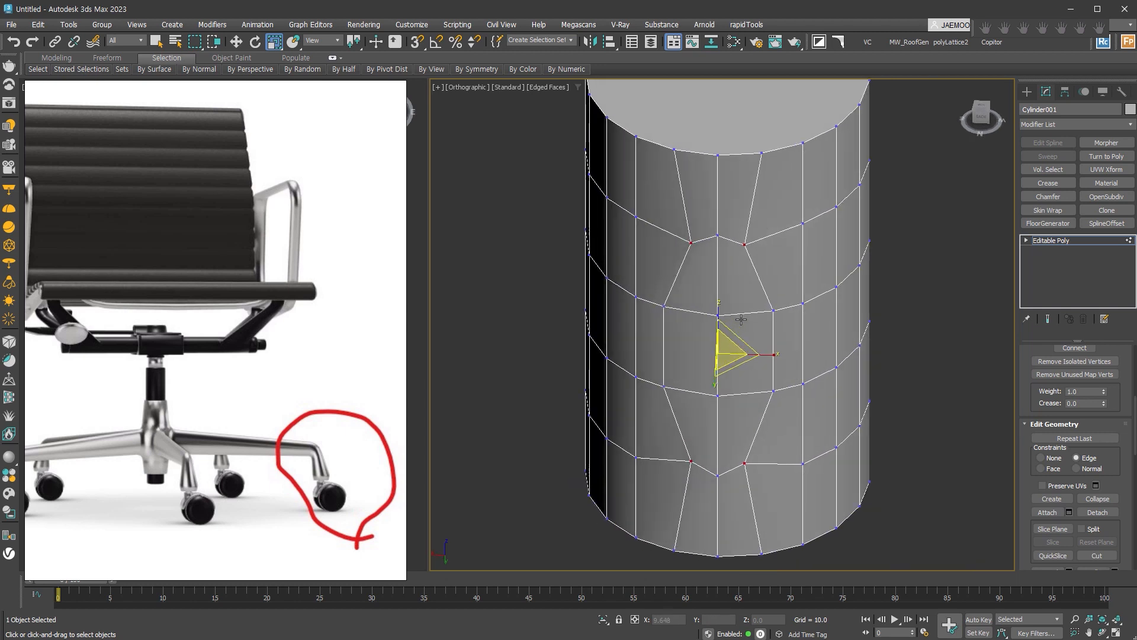
left_click_drag(768, 354, 780, 354)
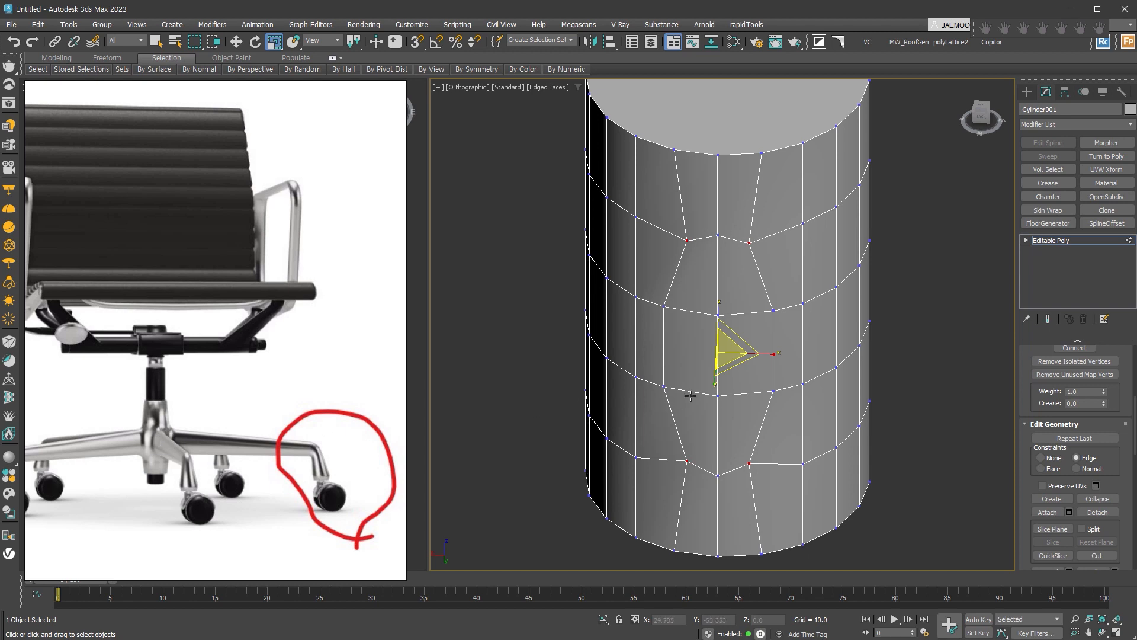
- Select the six polygons inside the octagonal outline on the cylinder's side
left_click(1024, 240)
left_click(1046, 250)
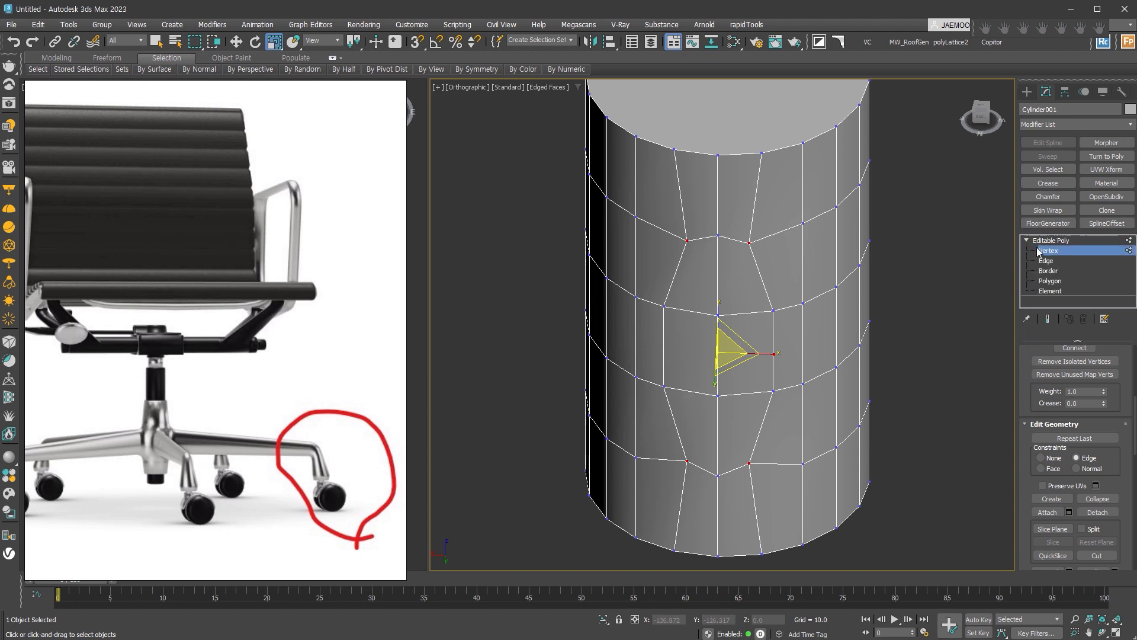
left_click(1057, 282)
left_click(729, 417, "ctrl")
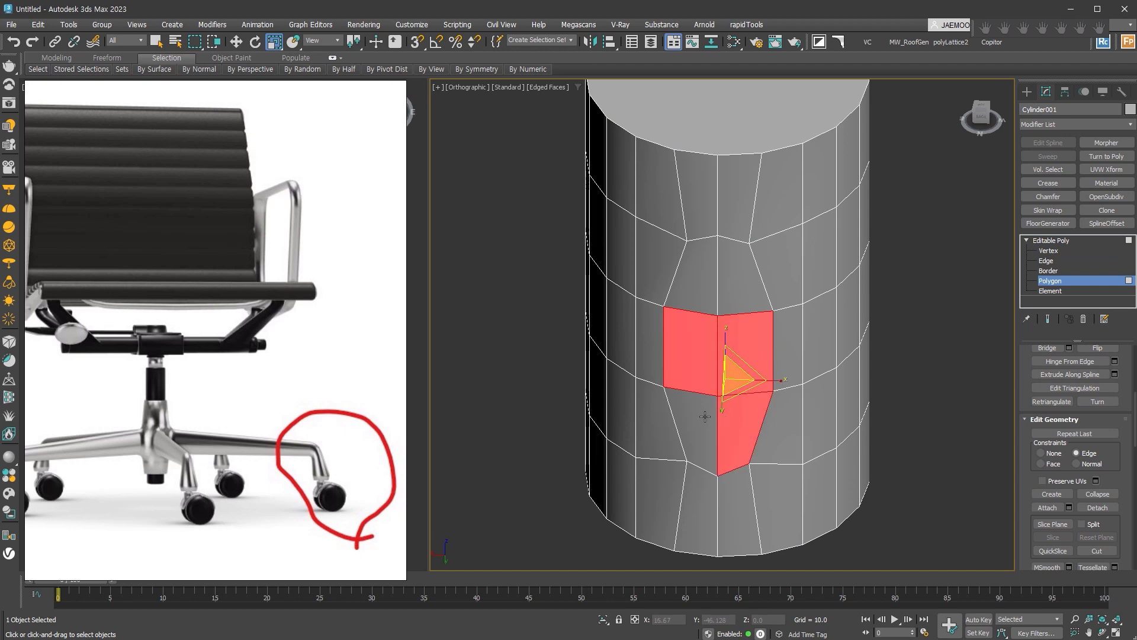
left_click(706, 416, "ctrl")
left_click(705, 294, "ctrl")
left_click(729, 294, "ctrl")
- Bevel the six selected polygons slightly twice to form a stepped base for the chair leg
middle_click_drag(727, 437, 765, 436, "alt")
scroll(766, 436, "up", 5)
right_click(709, 340)
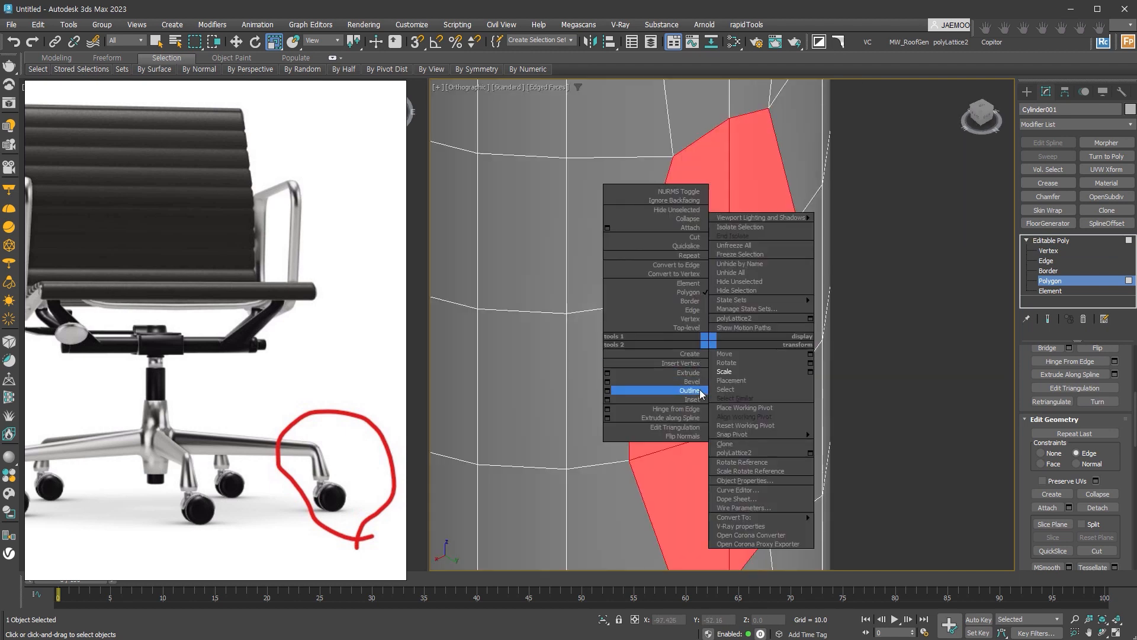
left_click(699, 384)
left_click_drag(703, 368, 703, 365)
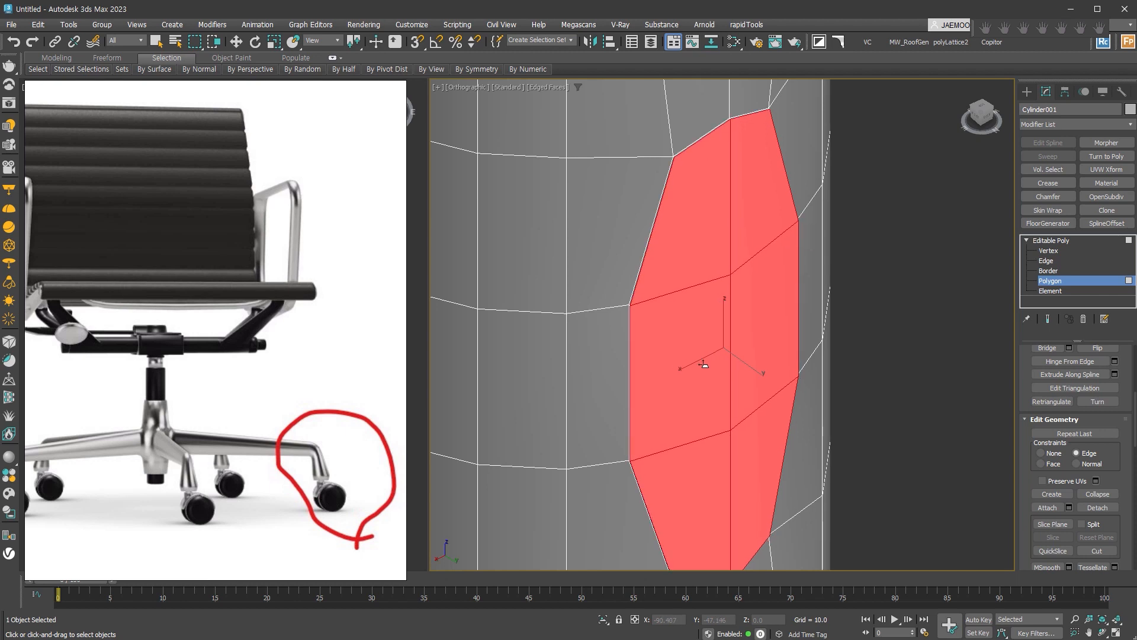
left_click(699, 384)
left_click_drag(696, 395, 698, 368)
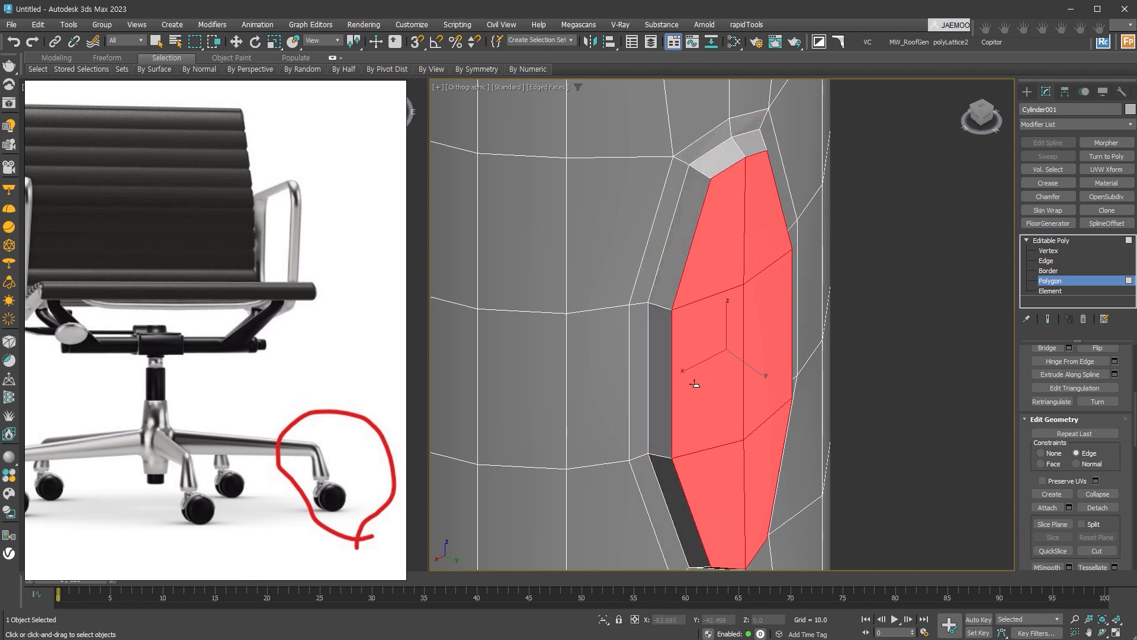
- Extrude the bevelled polygons outward along Y to about 922 with the constraint set to None, forming the long leg
scroll(729, 425, "down", 3)
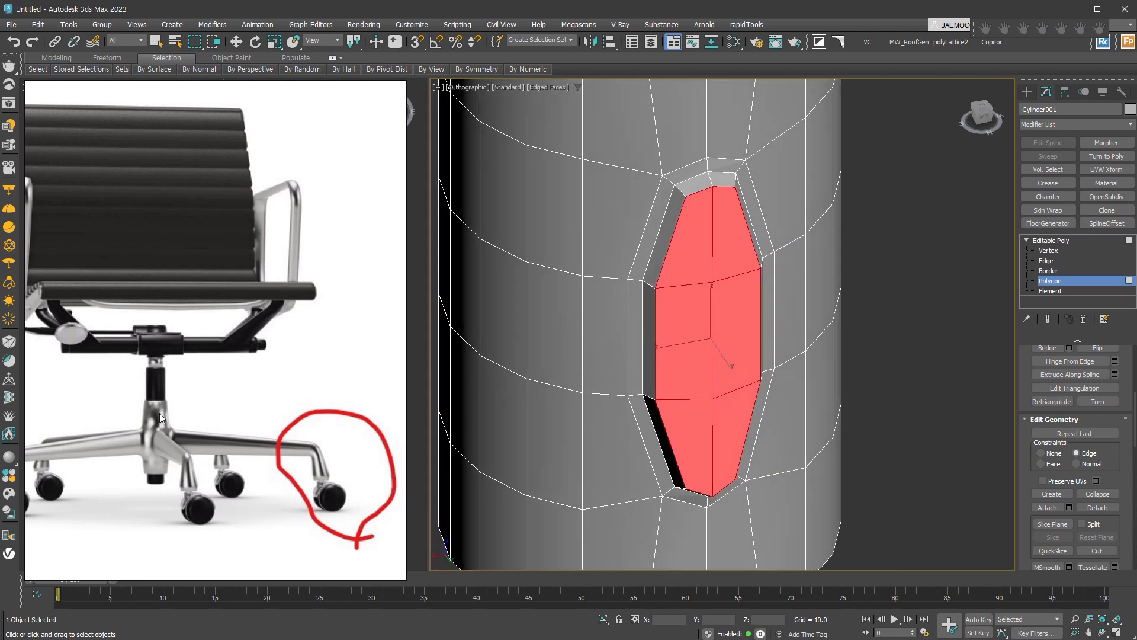
middle_click_drag(716, 363, 818, 385, "alt")
scroll(686, 341, "down", 5)
scroll(685, 341, "up", 2)
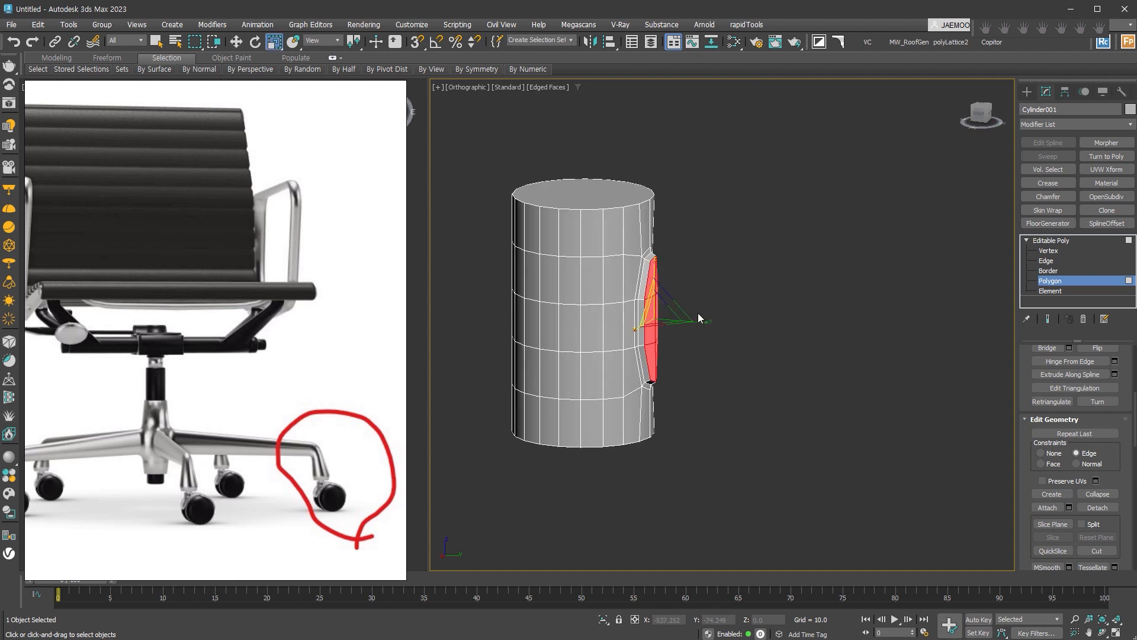
right_click(696, 318)
left_click(710, 330)
scroll(731, 370, "down", 2)
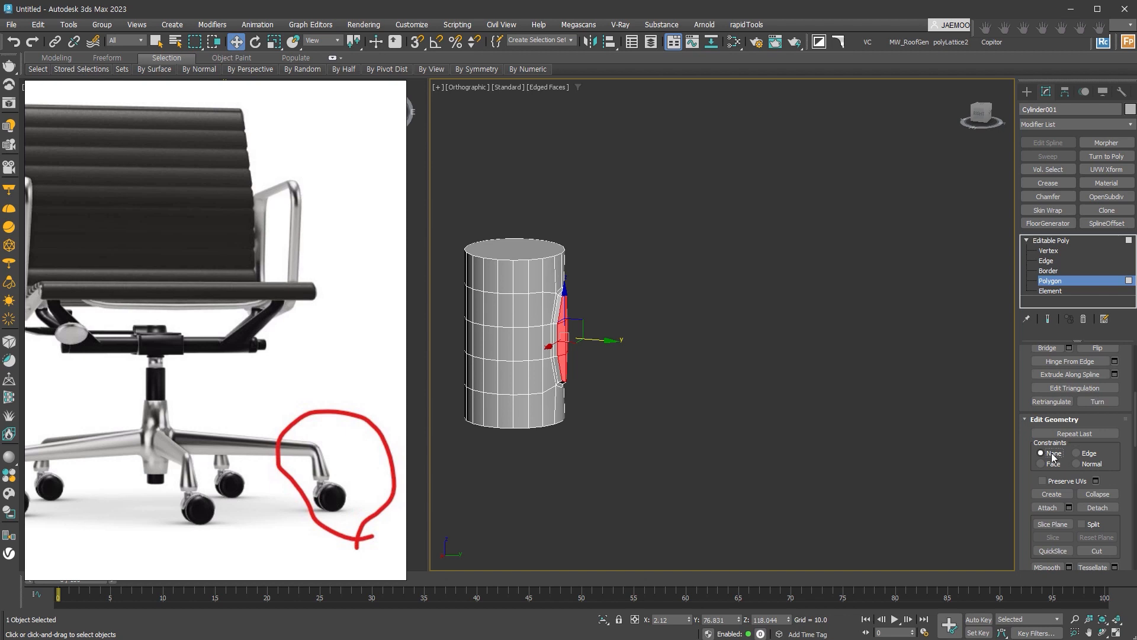
left_click_drag(597, 340, 1065, 414, "shift")
scroll(610, 382, "down", 3)
middle_click_drag(757, 392, 861, 385, "alt")
left_click_drag(867, 368, 912, 362)
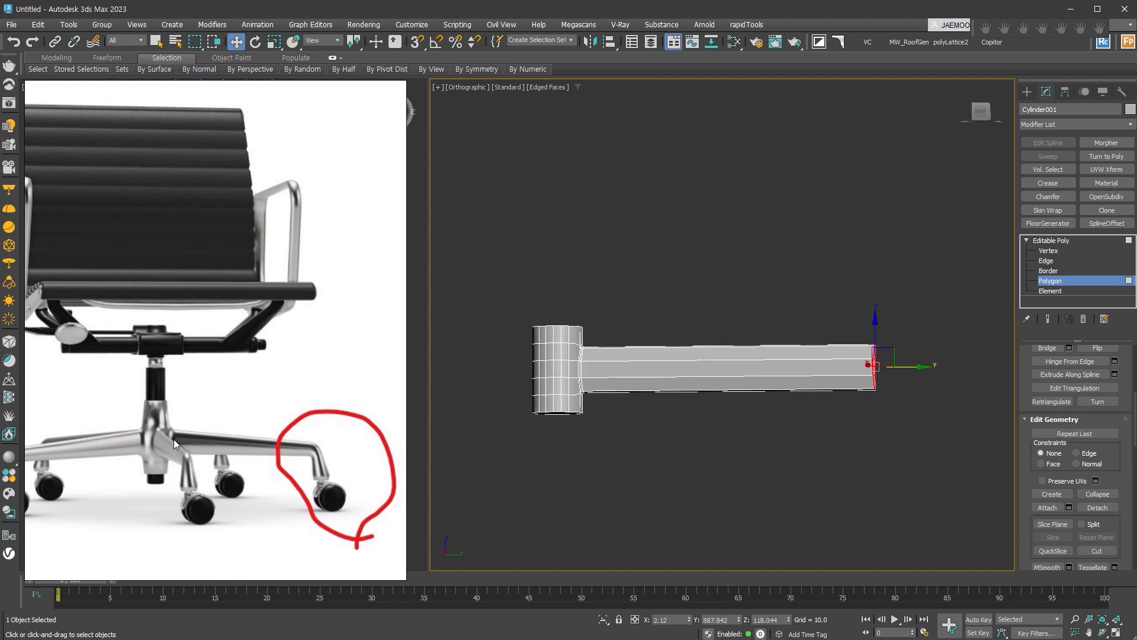
middle_click_drag(843, 431, 826, 428, "alt")
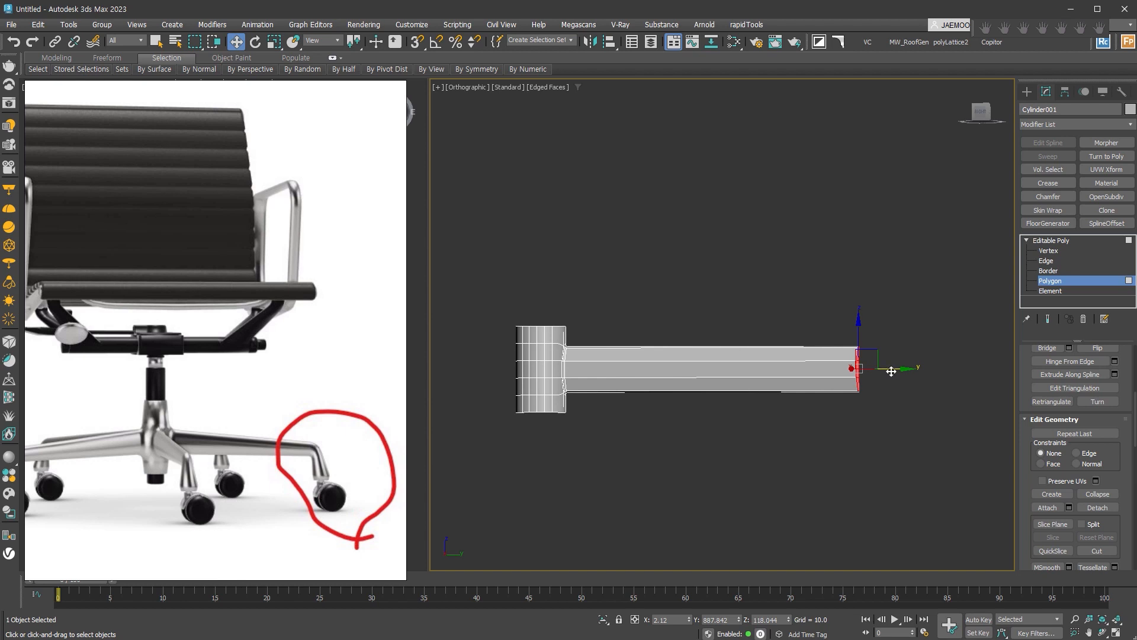
left_click_drag(877, 368, 889, 367)
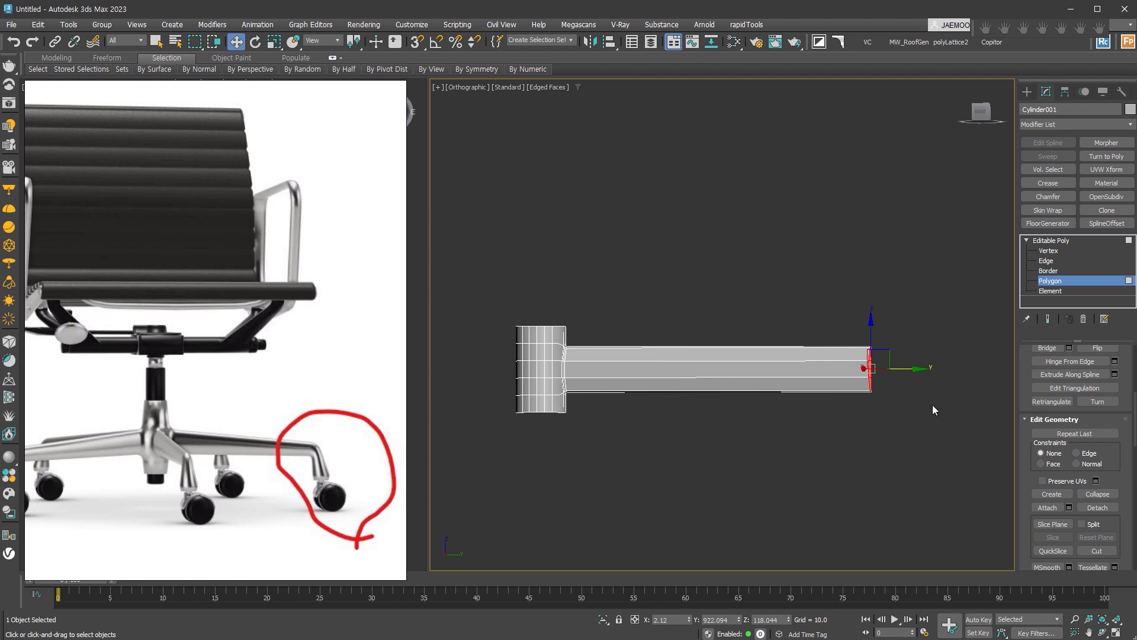
- Flatten the leg's end polygons into a single plane by scaling them along the Y axis
scroll(1031, 447, "down", 5)
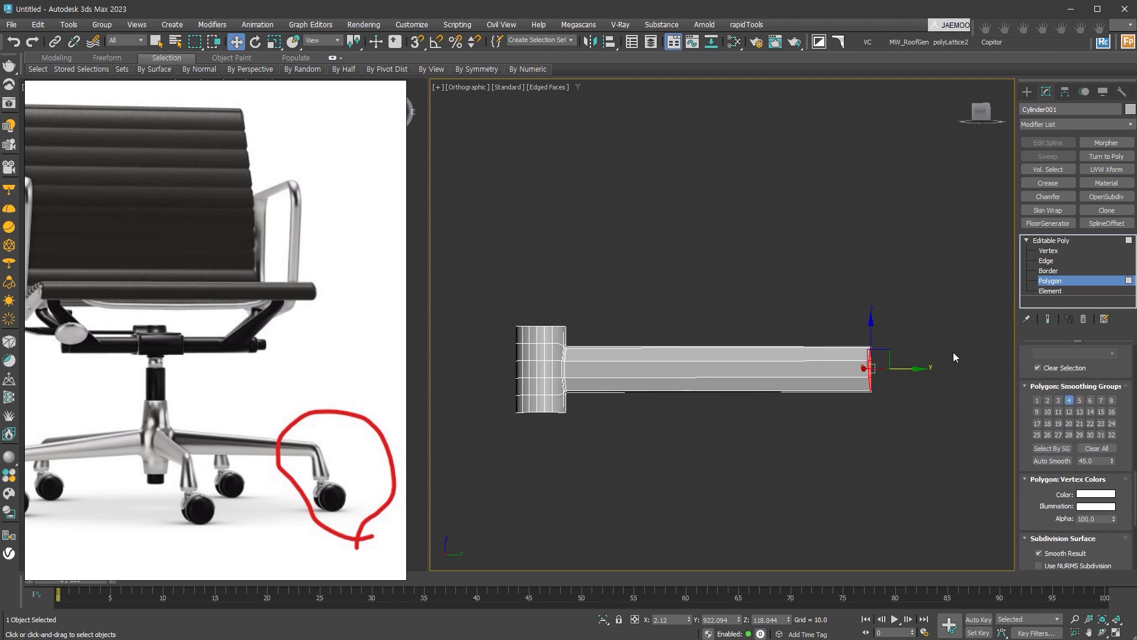
scroll(959, 340, "up", 3)
middle_click_drag(842, 356, 874, 394, "alt")
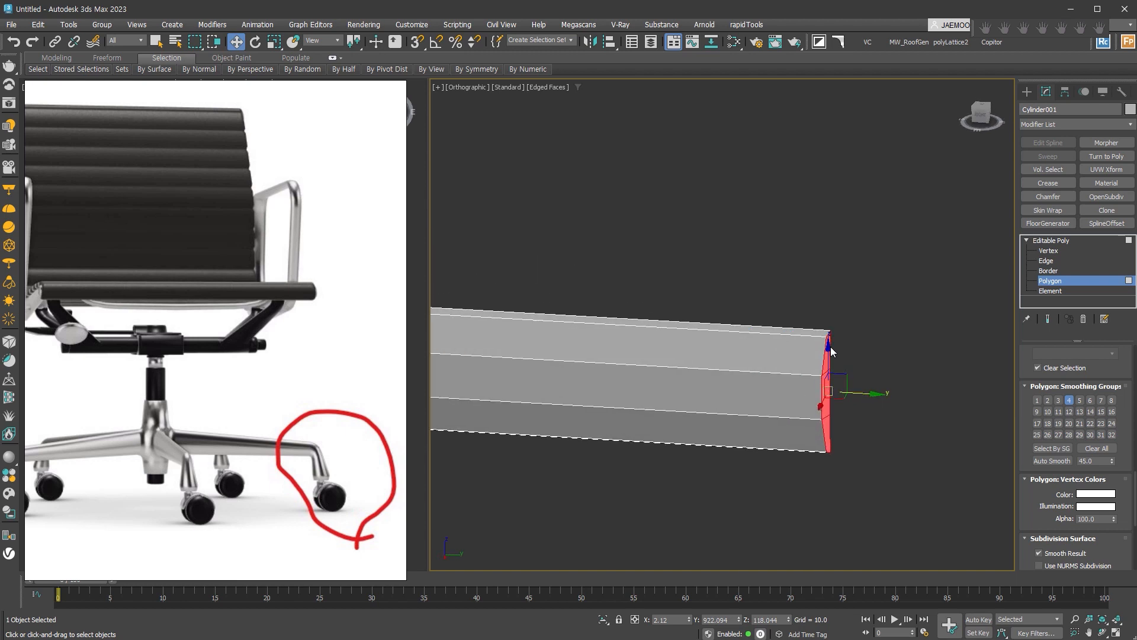
right_click(852, 391)
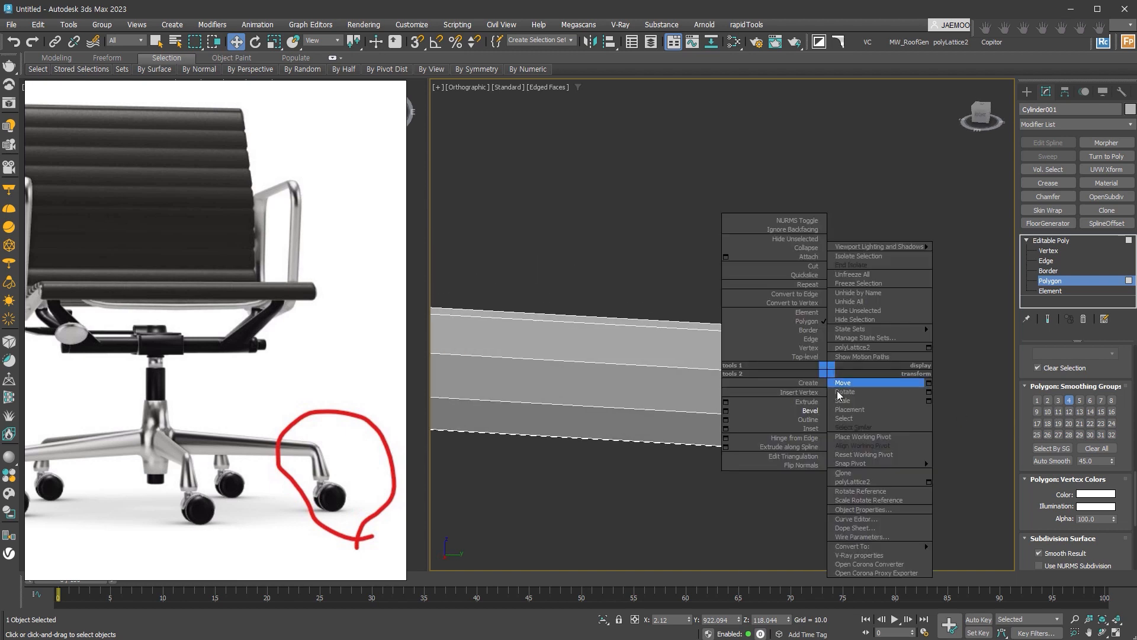
left_click(840, 406)
middle_click_drag(840, 406, 875, 422, "alt")
left_click_drag(775, 388, 1044, 392)
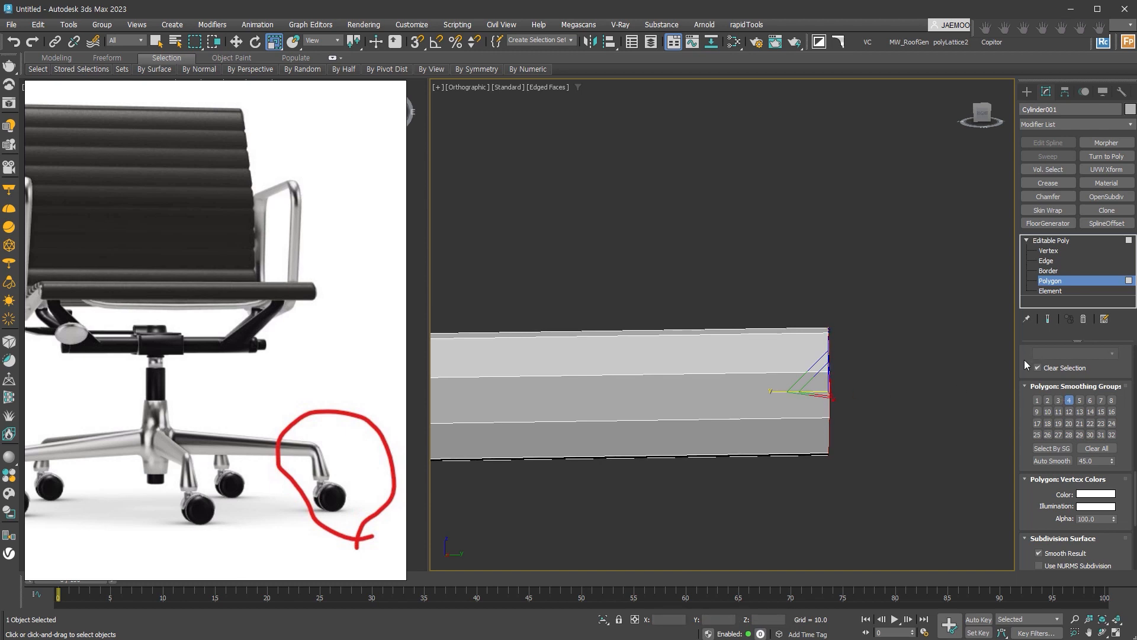
left_click_drag(1025, 362, 1022, 525)
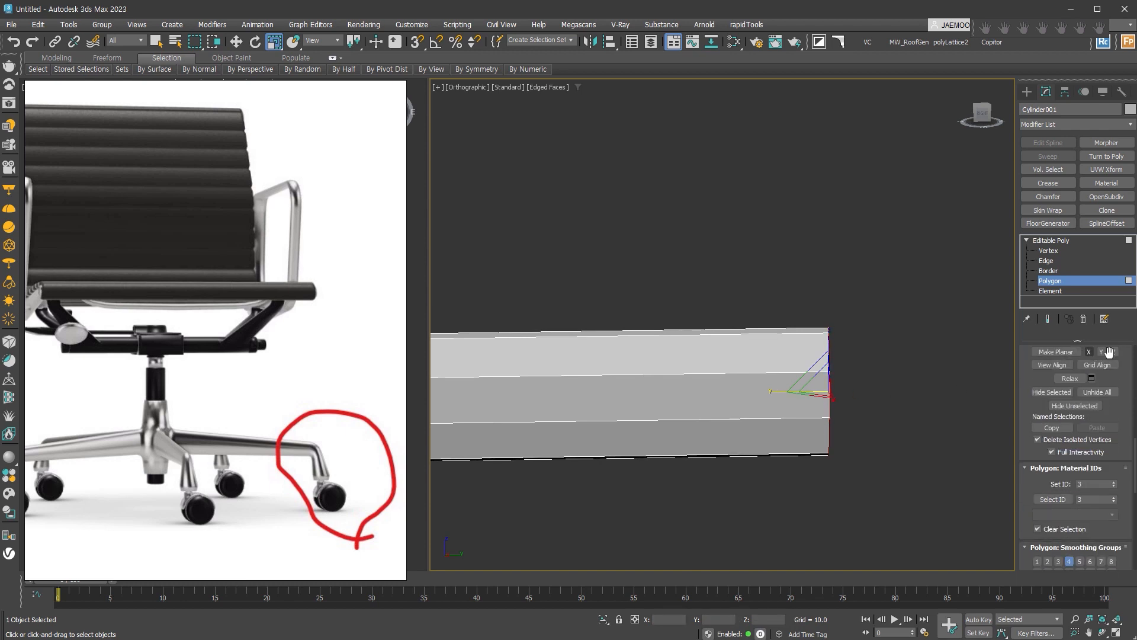
left_click_drag(1101, 360, 1099, 423)
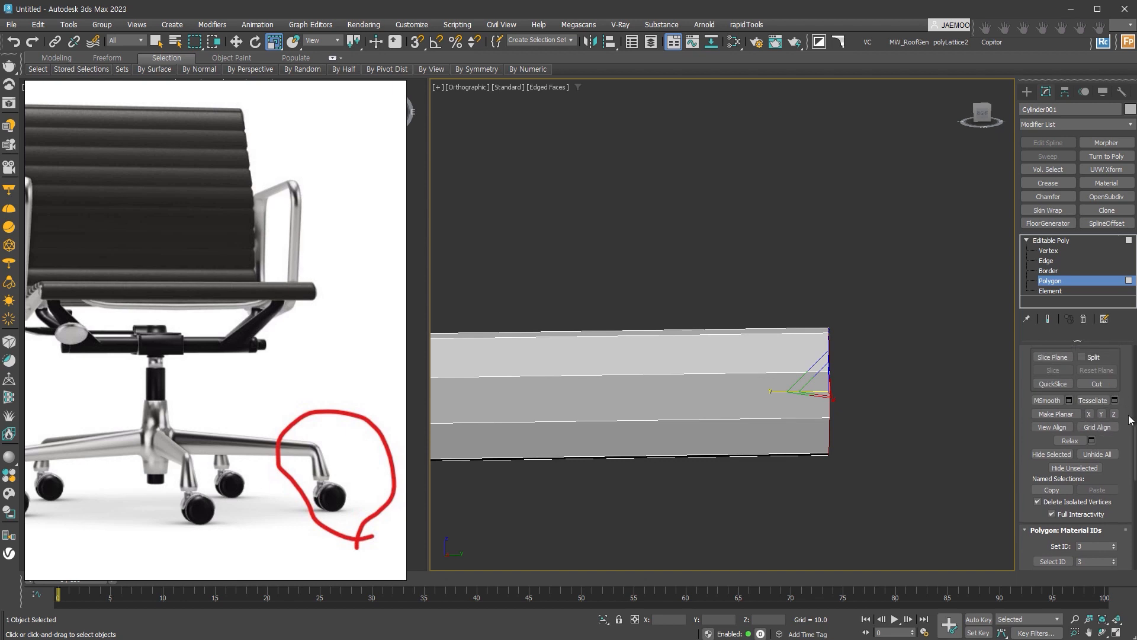
- Apply an FFD 2x2x2 modifier to the selected polygons at the leg's end
middle_click_drag(886, 455, 832, 460, "alt")
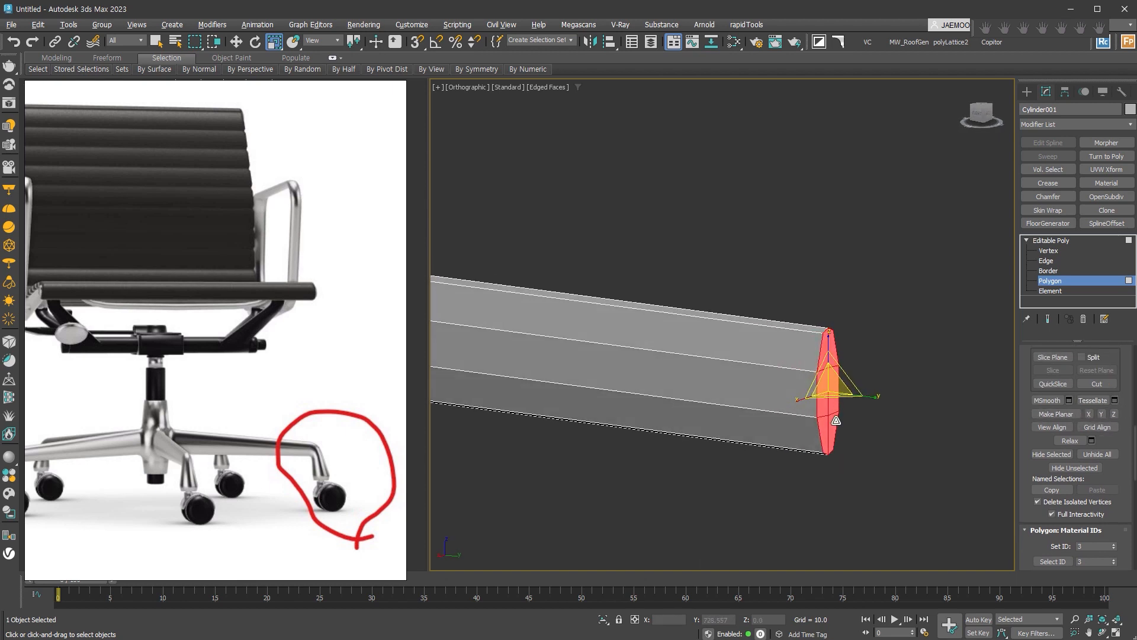
middle_click_drag(825, 375, 859, 372)
scroll(995, 388, "down", 4)
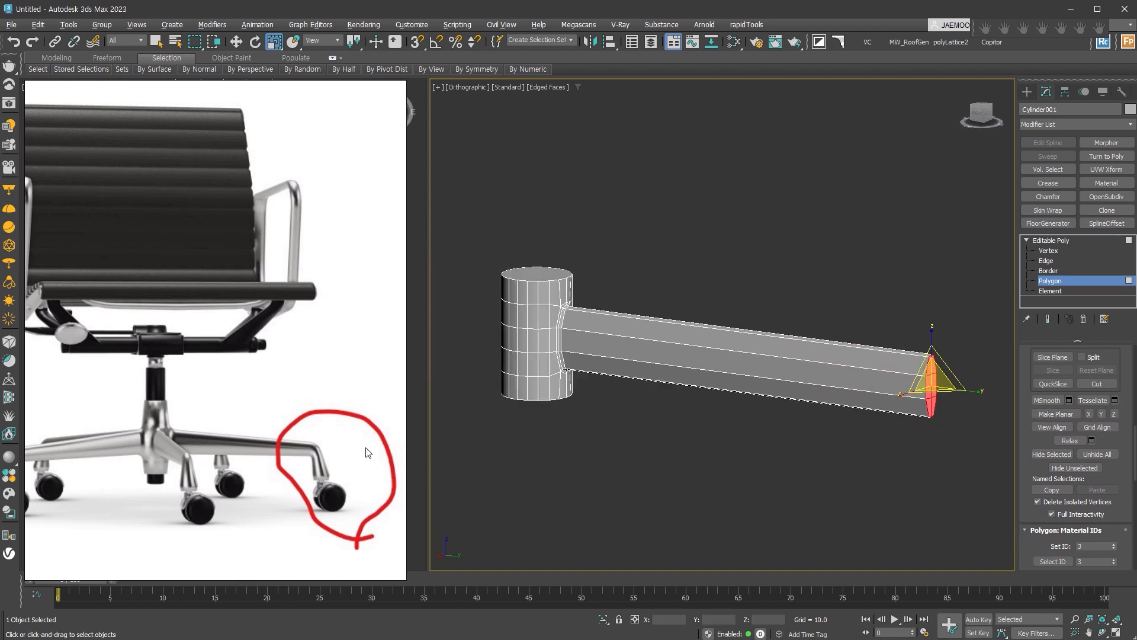
middle_click_drag(912, 442, 869, 433, "alt")
key("shift+f")
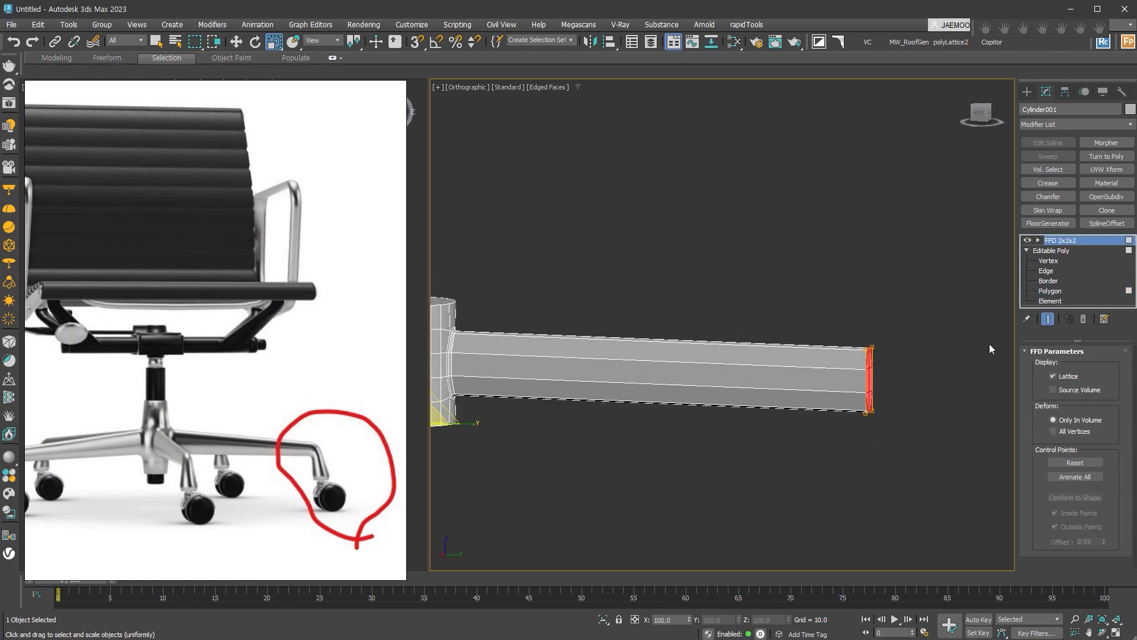
- Lower the FFD's upper control points to about Z 116 to taper the leg, and collapse the stack to Editable Poly
key("1")
left_click_drag(817, 268, 912, 375)
right_click(863, 299)
left_click(871, 311)
left_click_drag(871, 311, 871, 343)
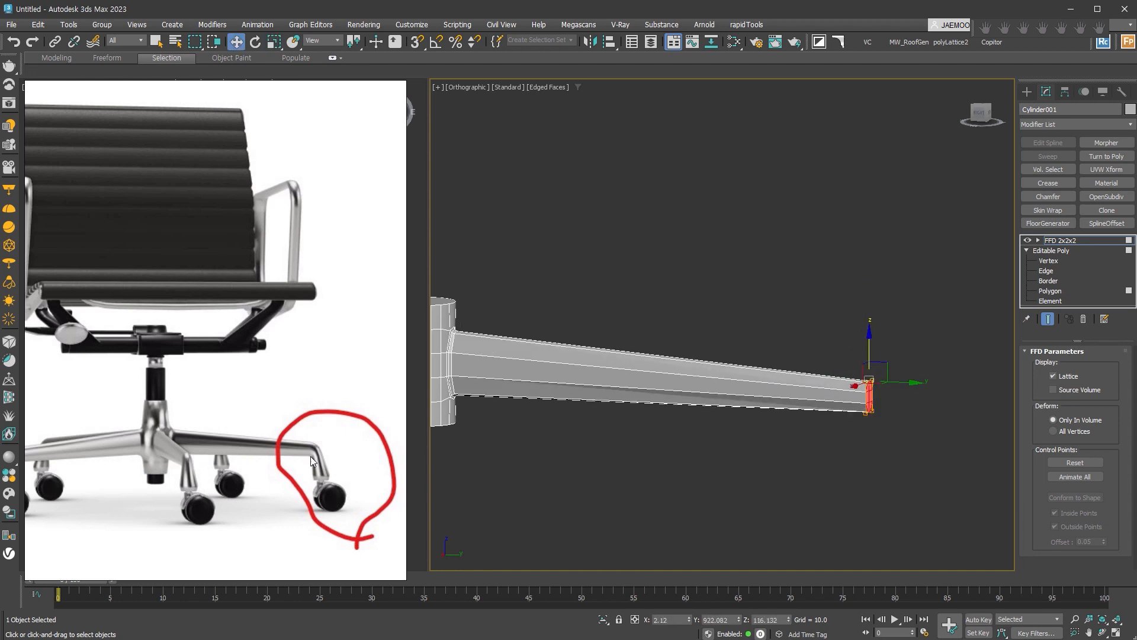
scroll(851, 382, "up", 4)
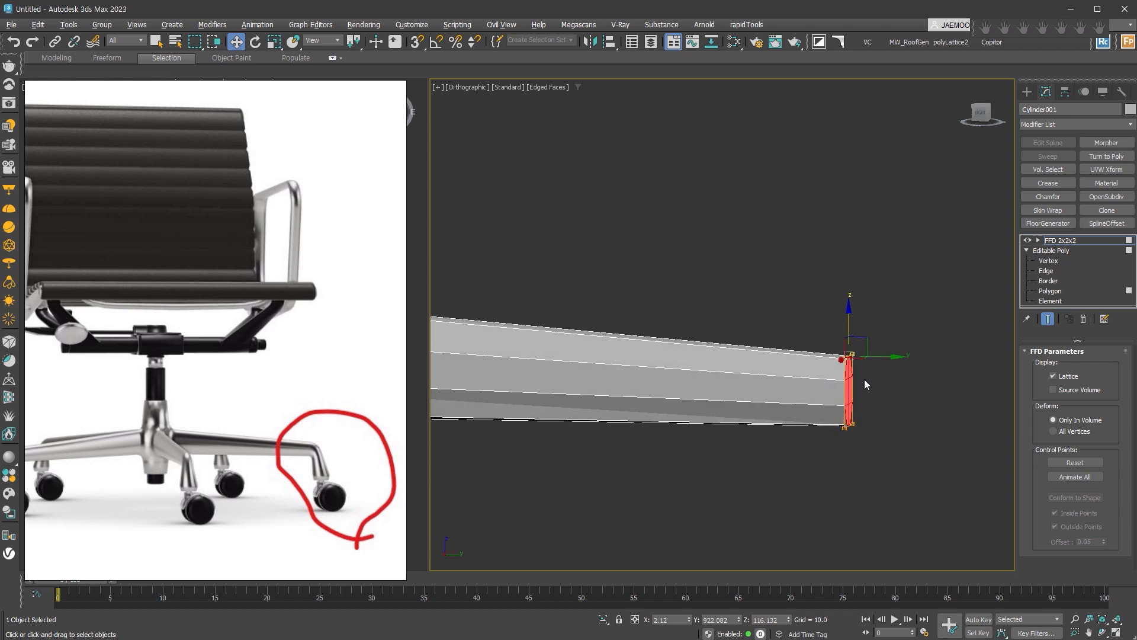
key("ctrl+e")
middle_click_drag(860, 398, 768, 309)
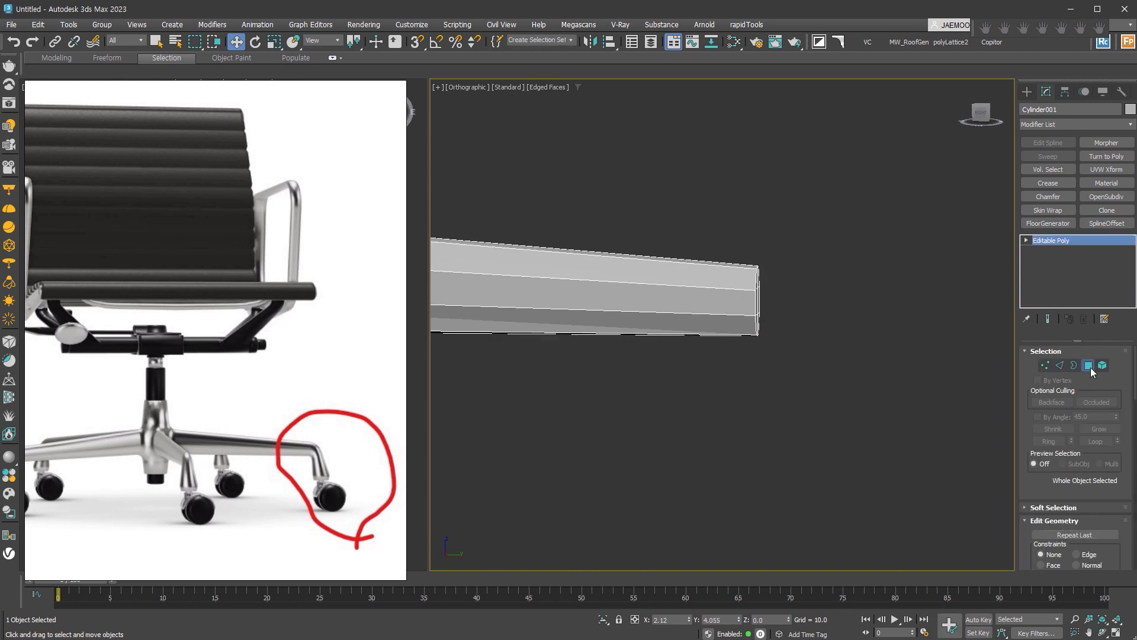
- Extrude the leg's end polygons about 62 units outward in the Right view
left_click(1089, 366)
key("v")
key("r")
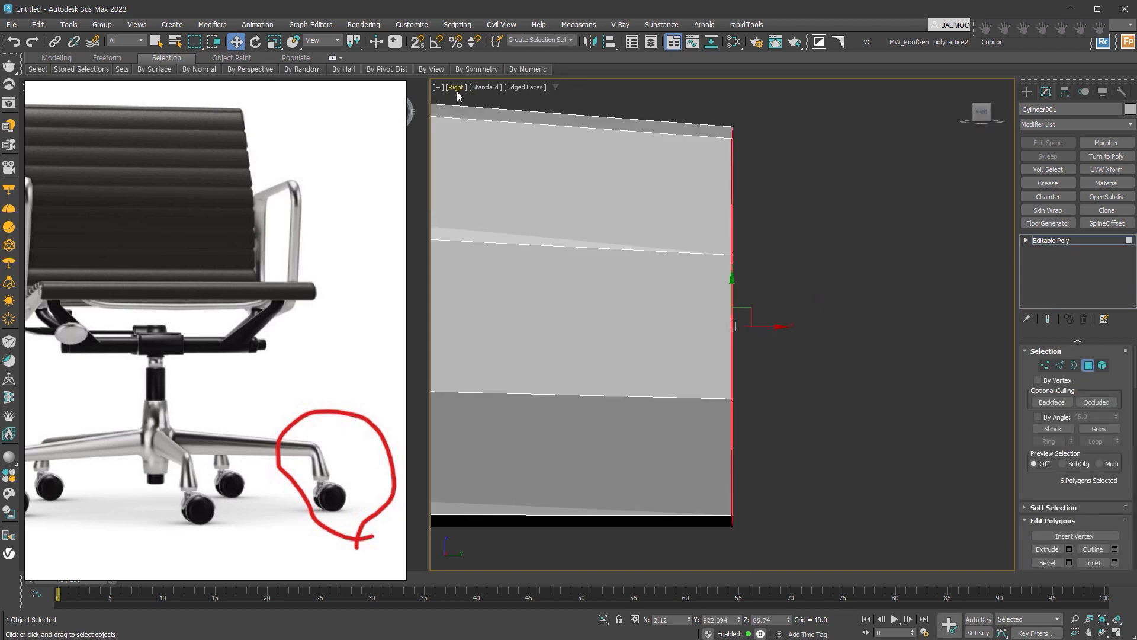
scroll(793, 357, "down", 6)
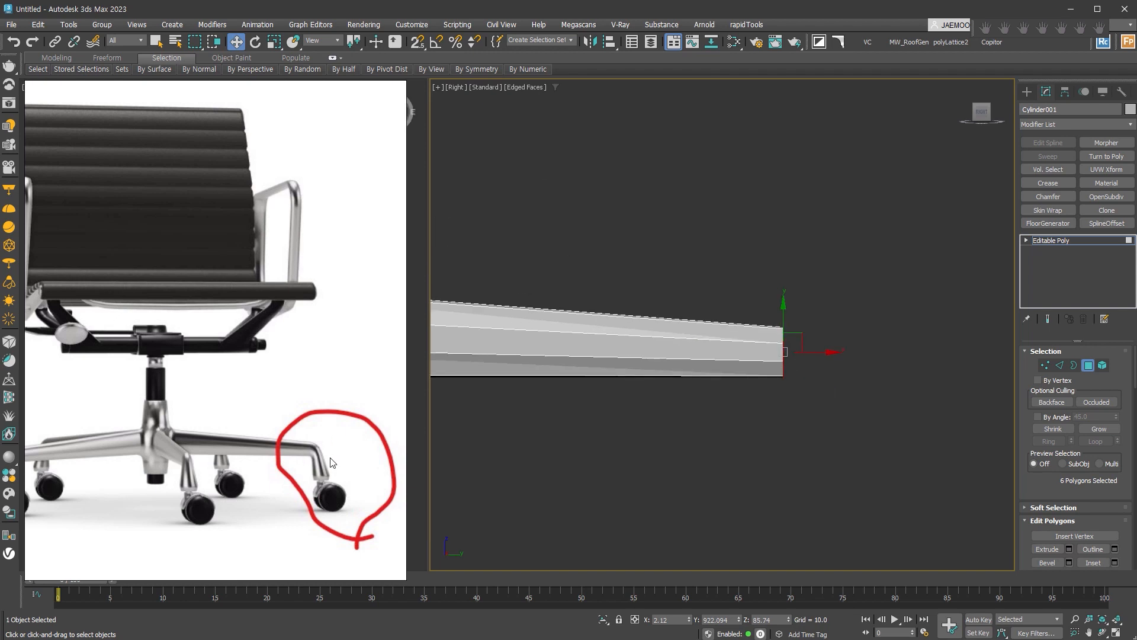
scroll(800, 344, "up", 3)
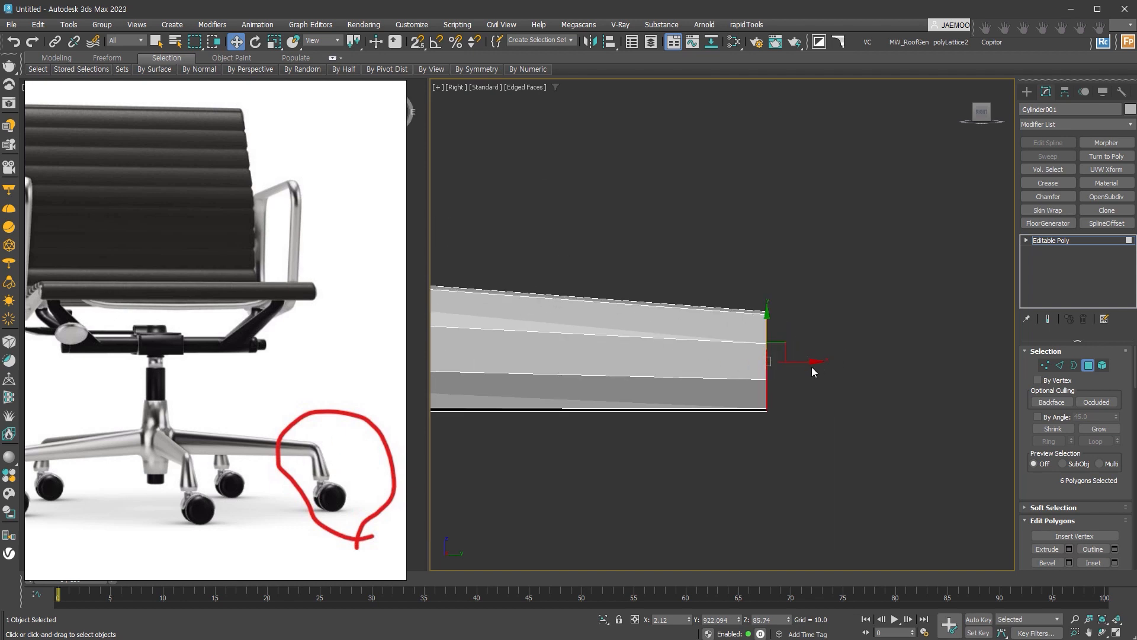
left_click_drag(795, 363, 893, 386)
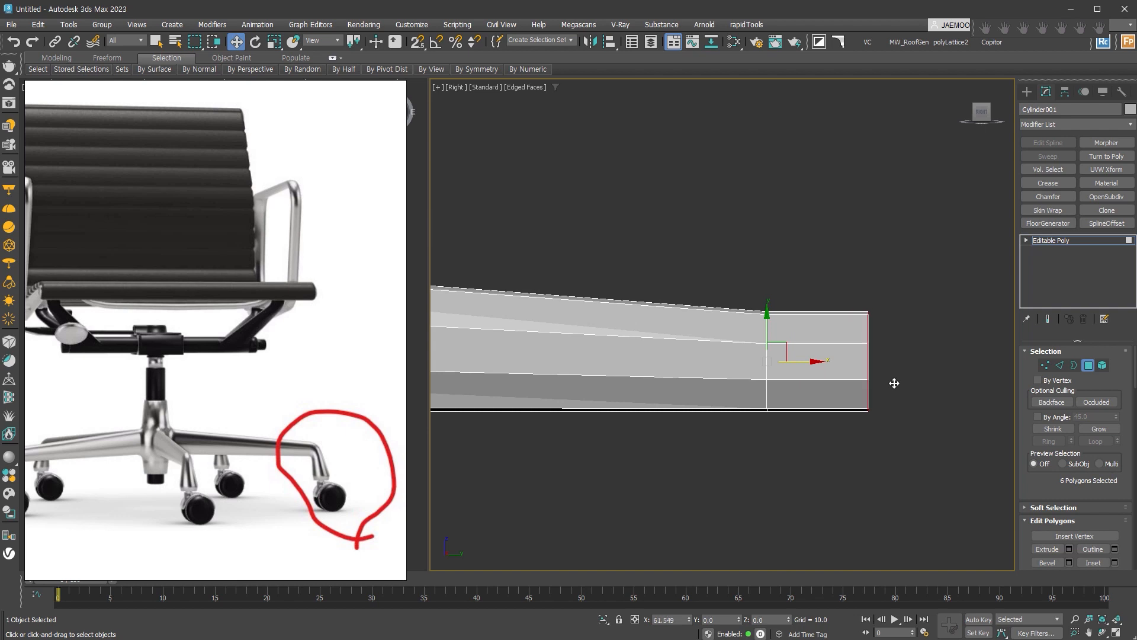
- Rotate the end polygons to slant inward at the underside and move them to about Y 949, Z 79
right_click(869, 335)
left_click(898, 357)
left_click_drag(904, 336, 904, 393)
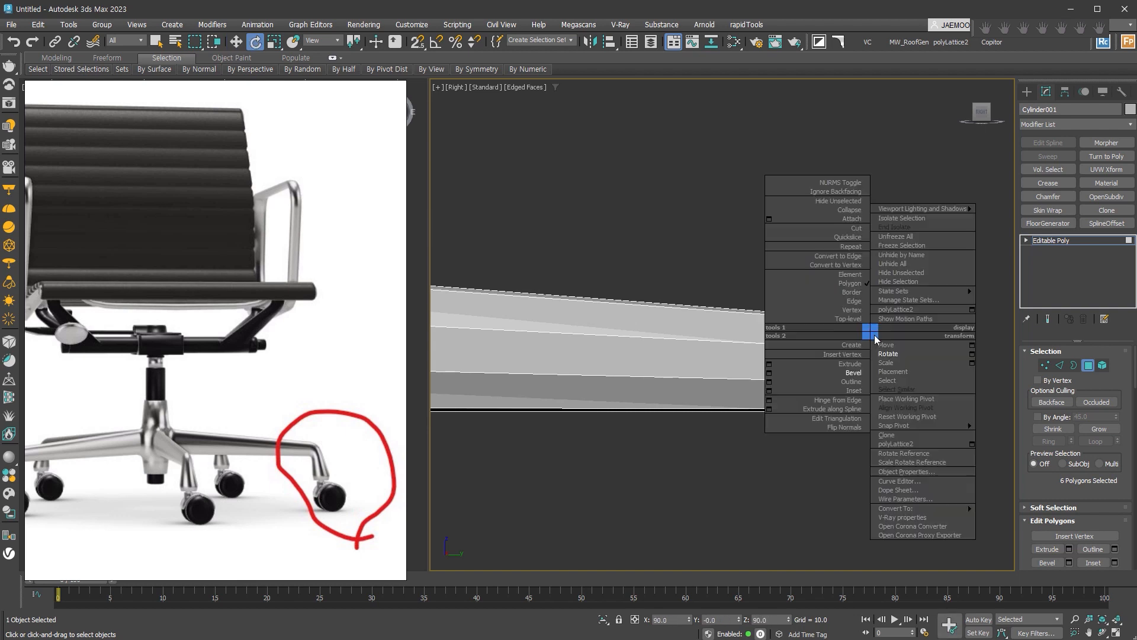
key("w")
left_click_drag(884, 348, 851, 356)
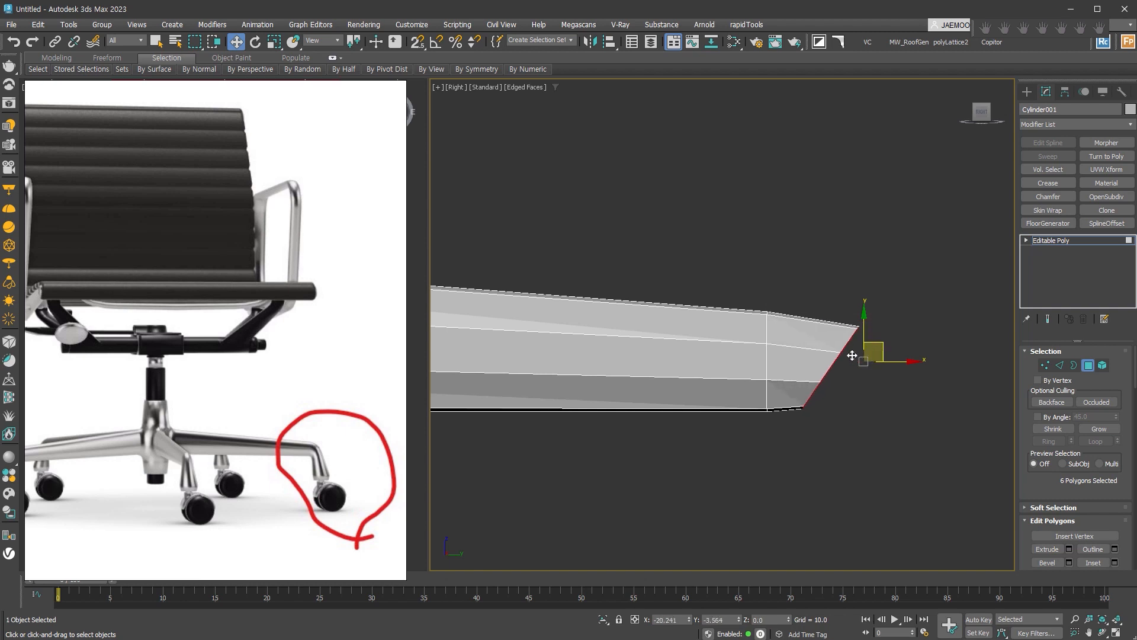
middle_click_drag(868, 400, 849, 394)
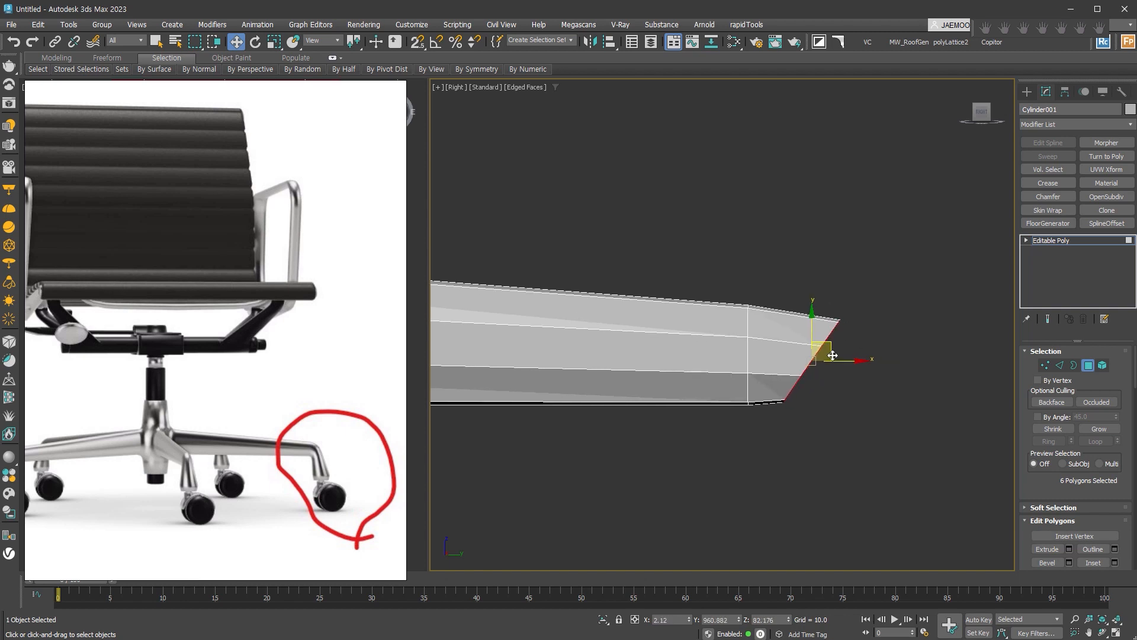
left_click_drag(832, 356, 812, 360)
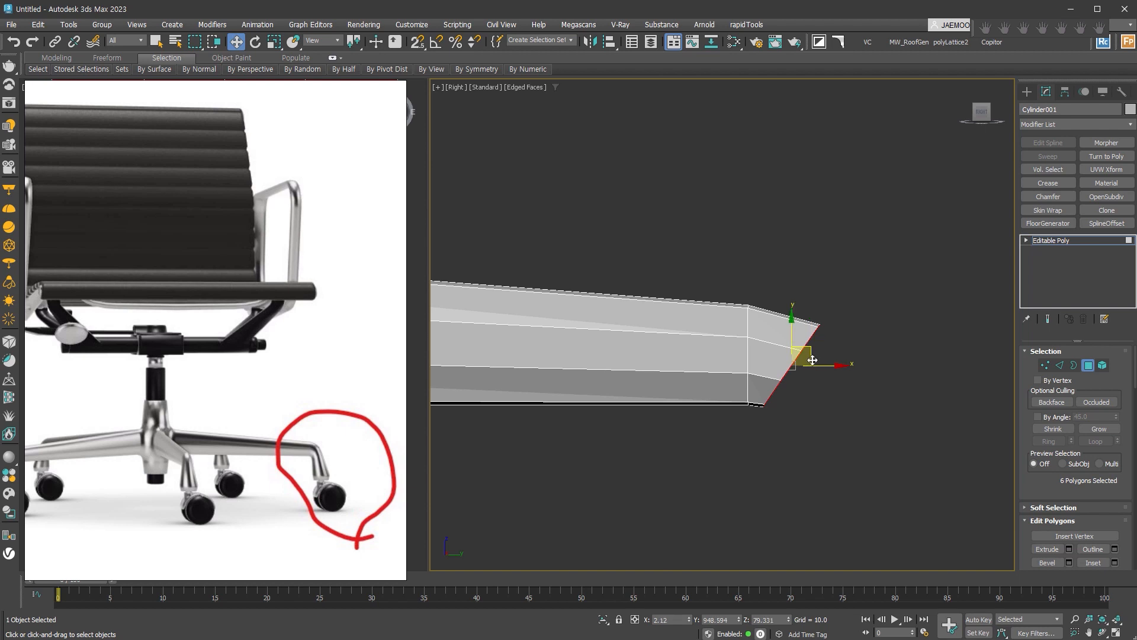
- Extrude the slanted end face down and outward to about Y 971, Z 34, and rotate it horizontal
left_click_drag(808, 354, 876, 483, "shift")
right_click(828, 395)
left_click(851, 402)
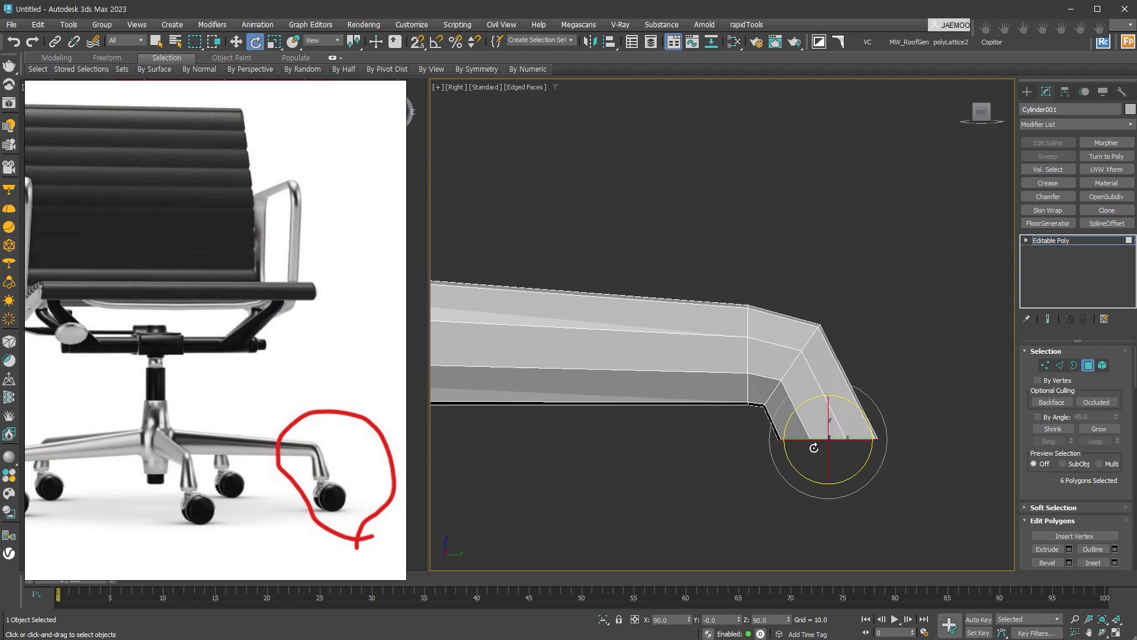
key("w")
- Round the six end polygons' outline with rapidTools' fastEdgeLoopRegularizer
middle_click_drag(786, 445, 819, 346, "alt")
scroll(828, 441, "up", 2)
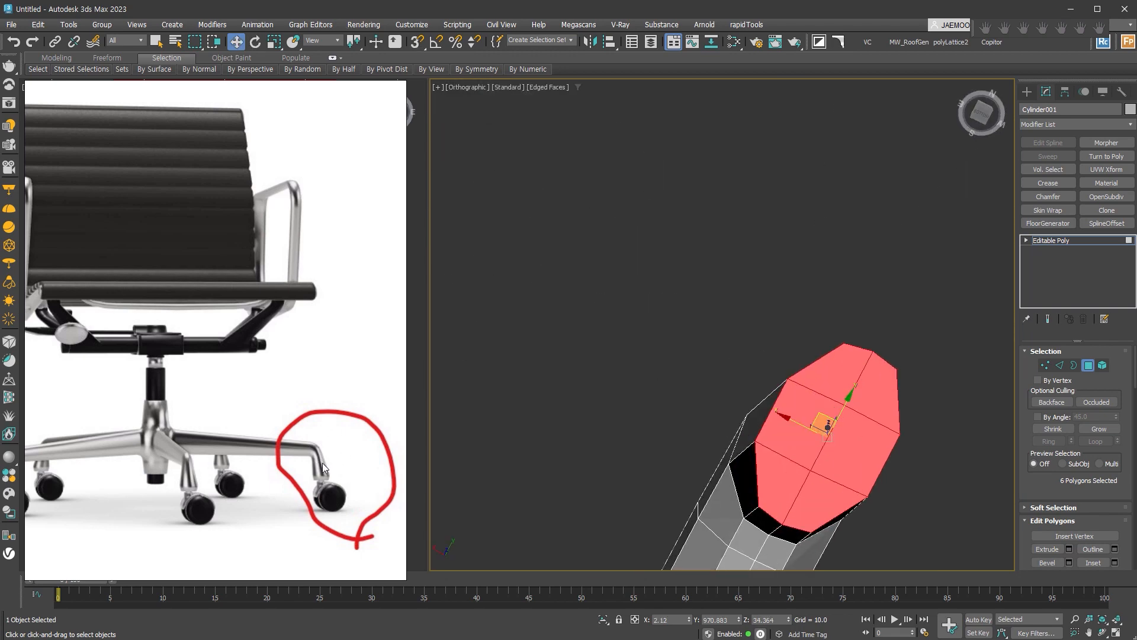
middle_click_drag(890, 485, 805, 327)
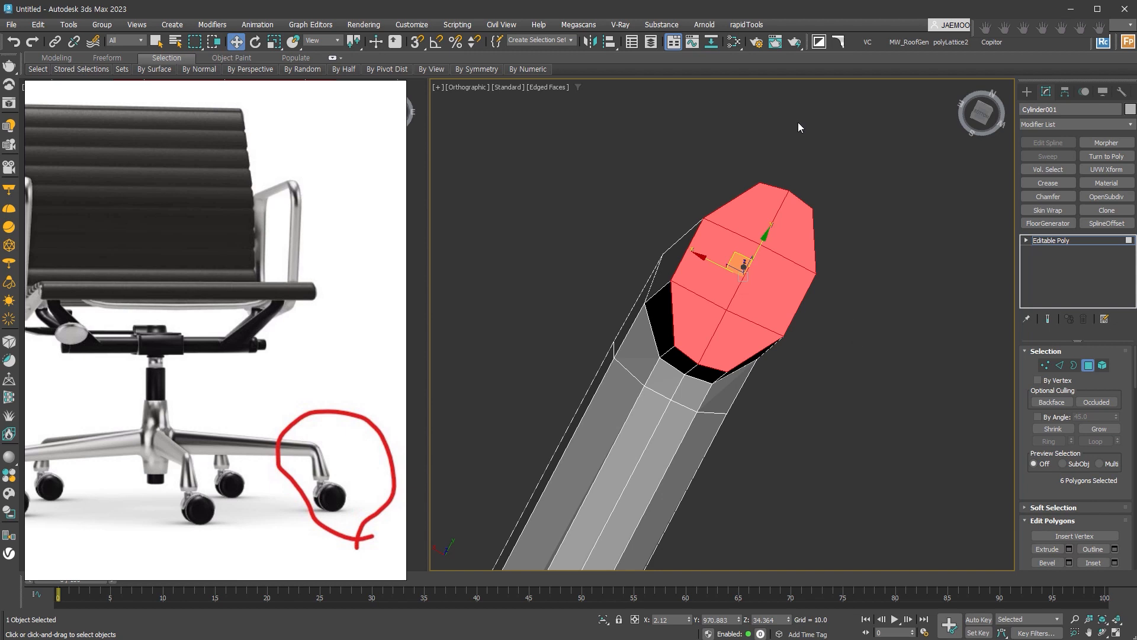
left_click(761, 23)
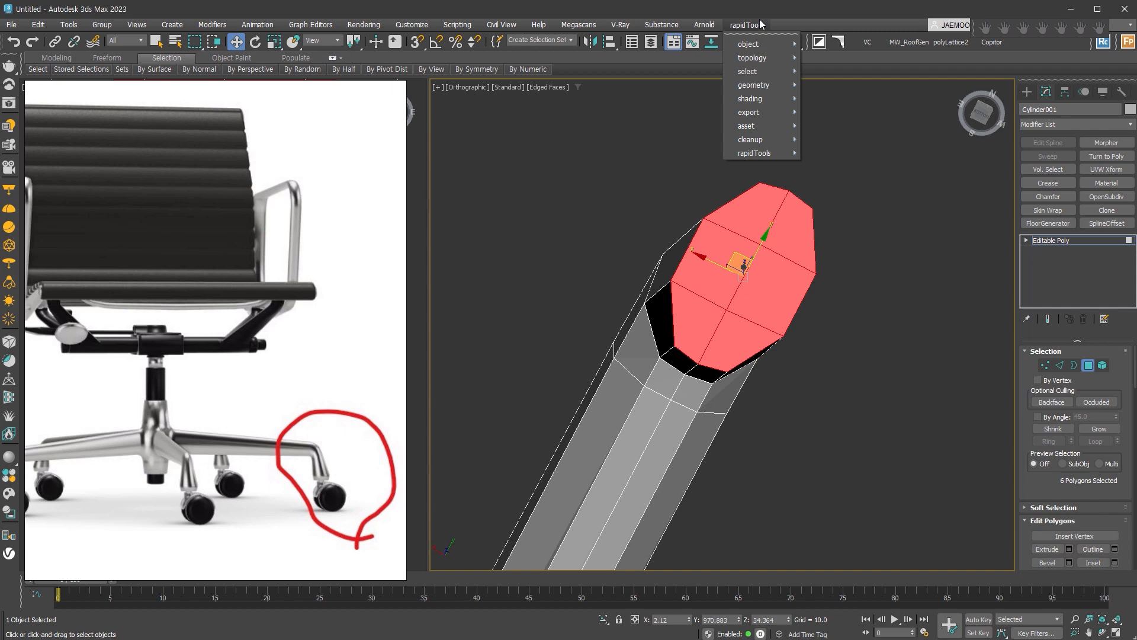
mouse_move(764, 84)
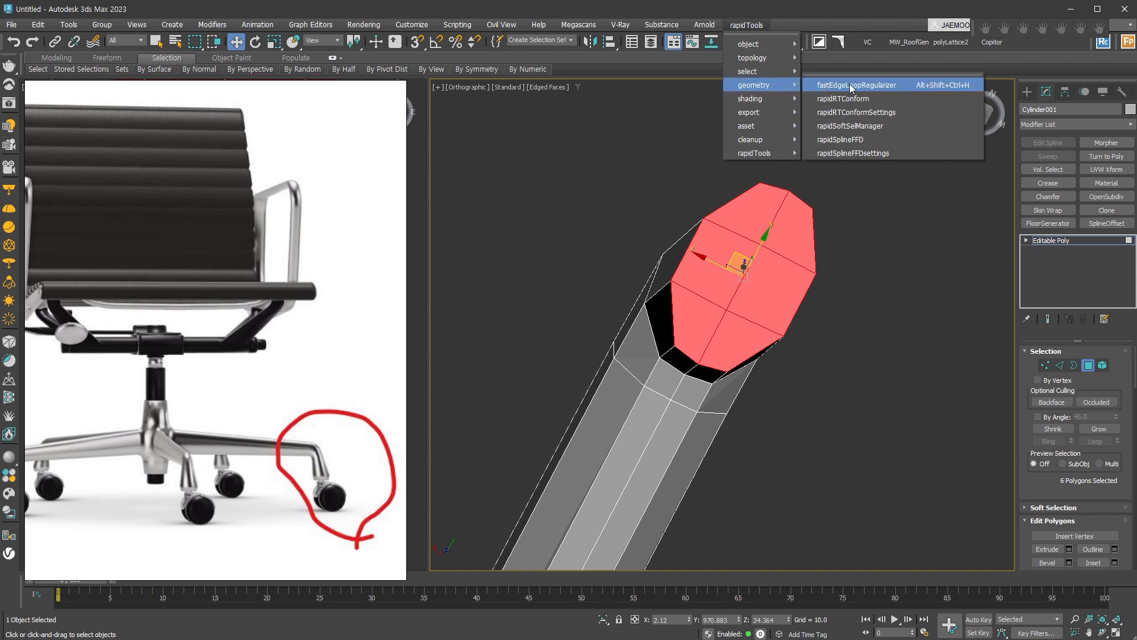
left_click(882, 85)
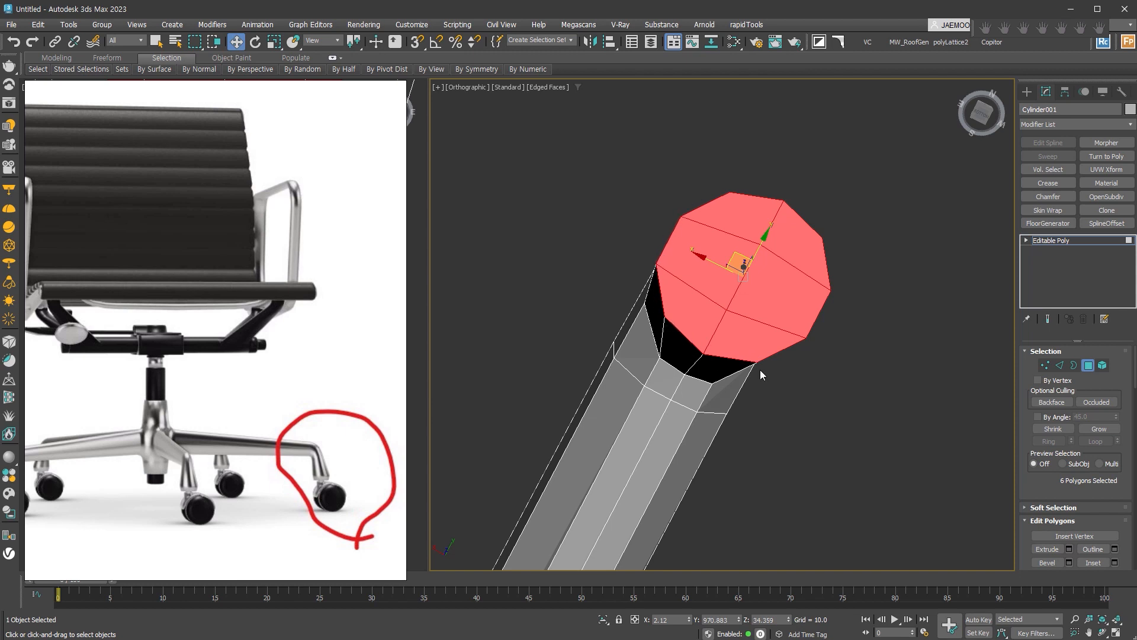
- Move the rounded end polygons up and inward to about Y 965, Z 46, and enlarge them slightly
middle_click_drag(833, 310, 834, 381, "alt")
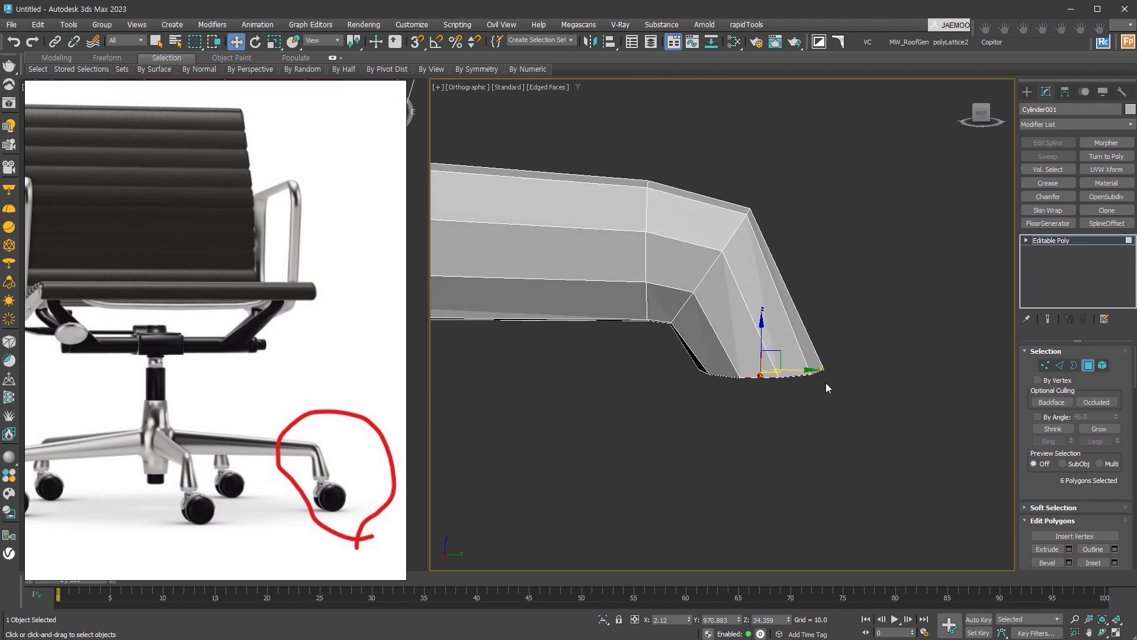
left_click_drag(776, 354, 758, 326)
right_click(761, 326)
left_click(776, 356)
key("w")
- Extrude the end face down to about Z -52, enlarge it, and shift it outward to about Y 990
key("shift+z")
key("shift+z")
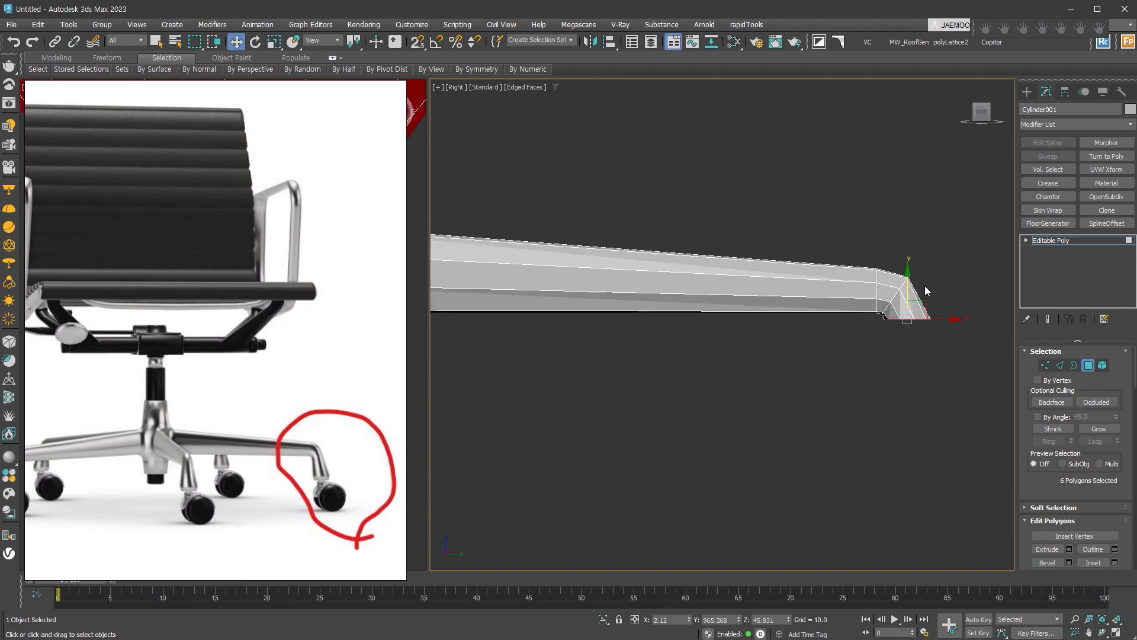
key("shift+z")
key("shift+z")
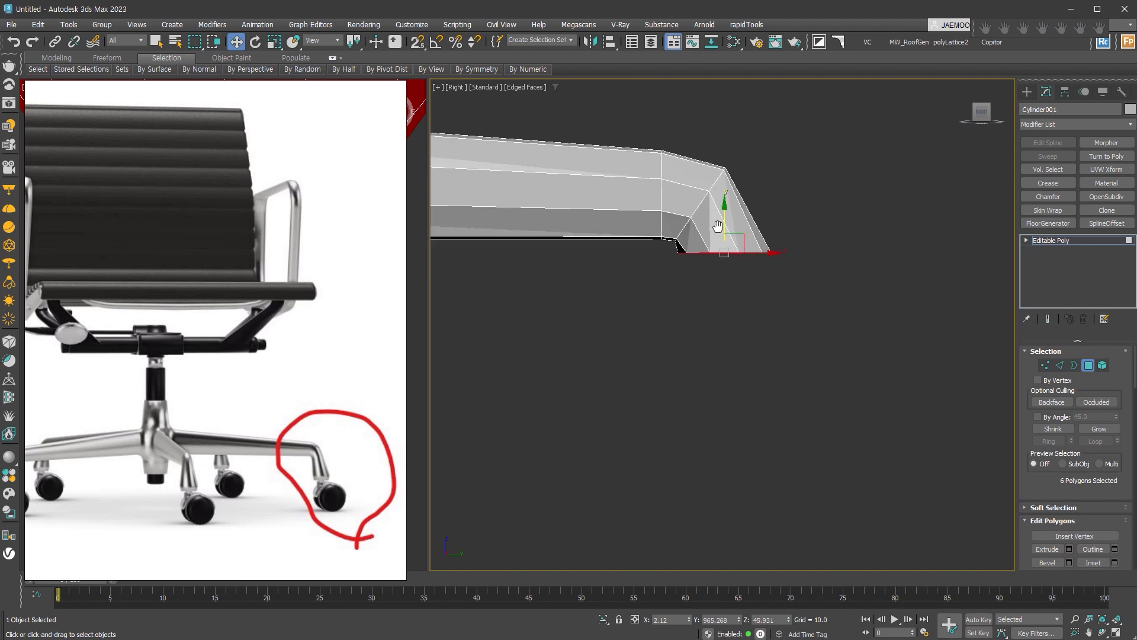
left_click_drag(723, 228, 731, 348)
right_click(748, 367)
left_click(768, 398)
key("w")
left_click_drag(755, 386, 792, 386)
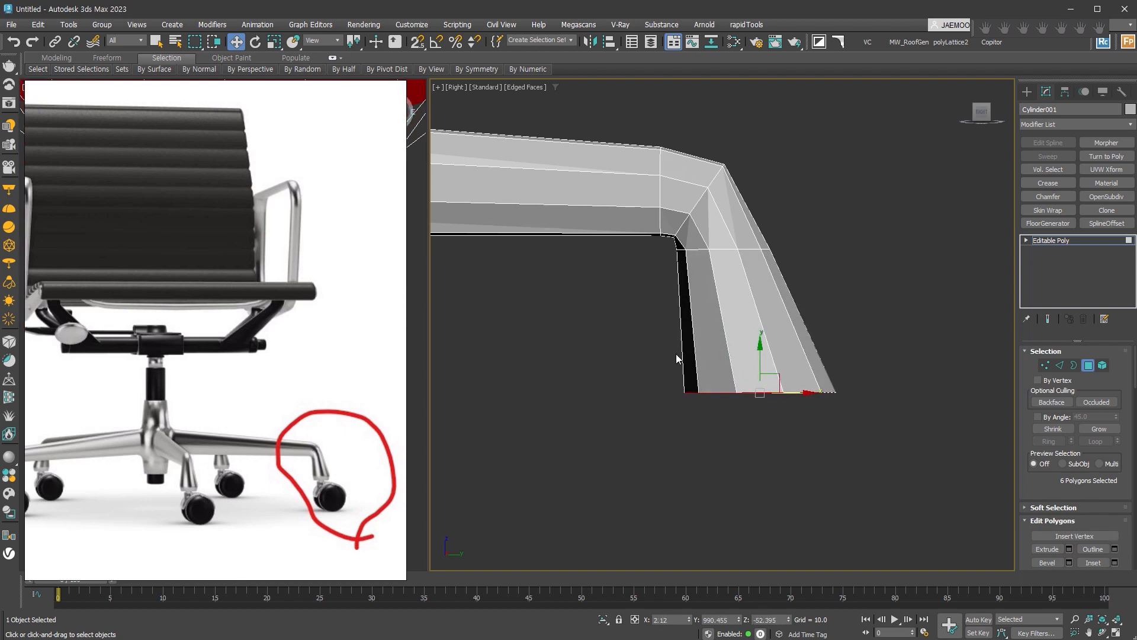
- Extrude a short segment down to about Z -76, scale its end face smaller, and clear the selection
middle_click_drag(785, 389, 781, 391)
left_click_drag(756, 361, 764, 436, "shift")
right_click(756, 403)
left_click(766, 419)
key("w")
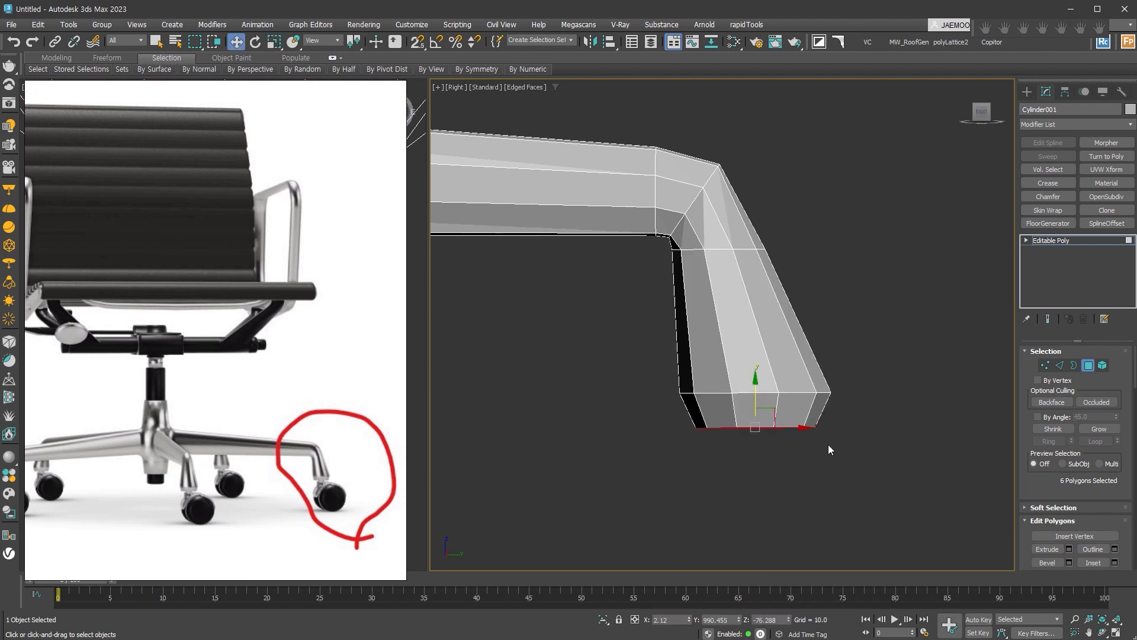
left_click(654, 454)
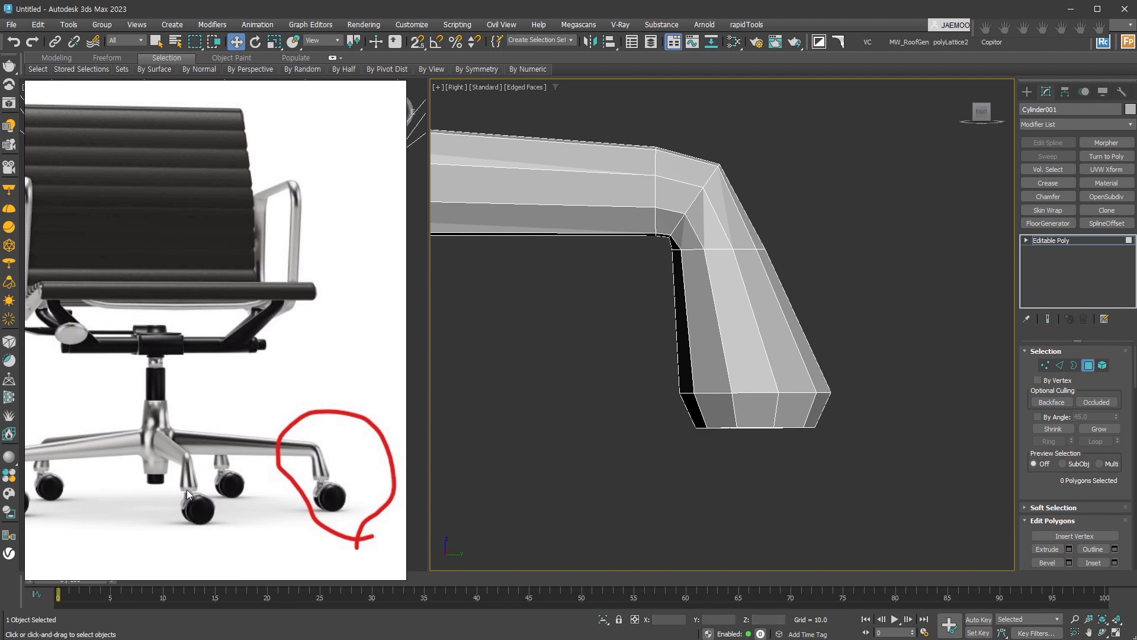
- Chamfer the edge loop around the foot's widest part by about 1.15 with one segment
scroll(840, 368, "up", 2)
left_click(1059, 364)
left_click(801, 393)
double_click(801, 393)
right_click(801, 393)
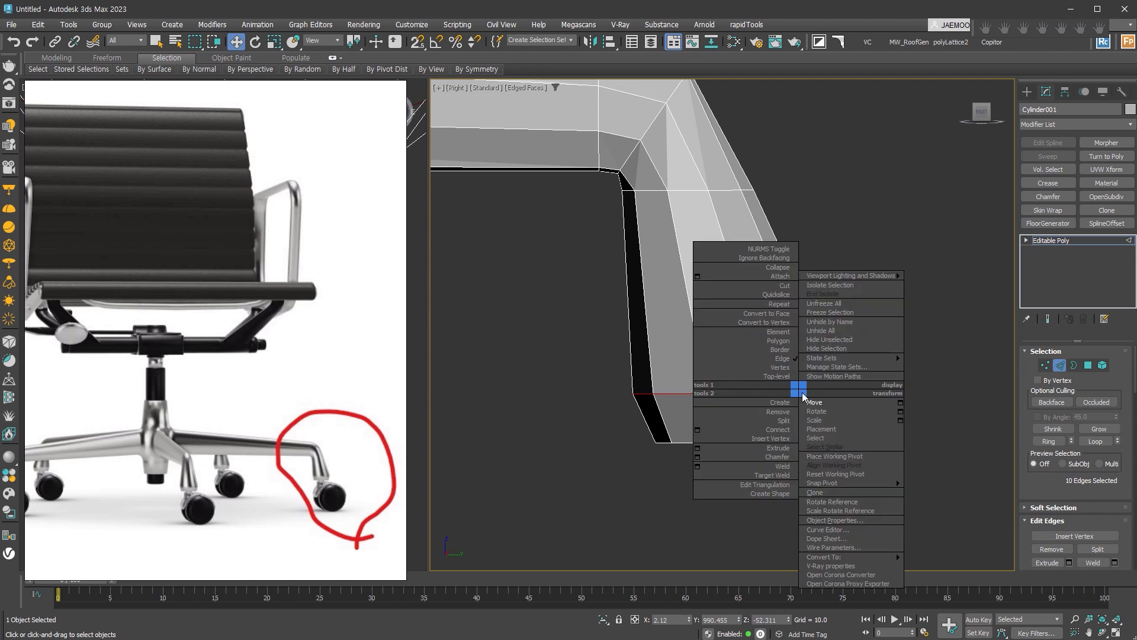
left_click(701, 460)
left_click_drag(731, 348, 715, 395)
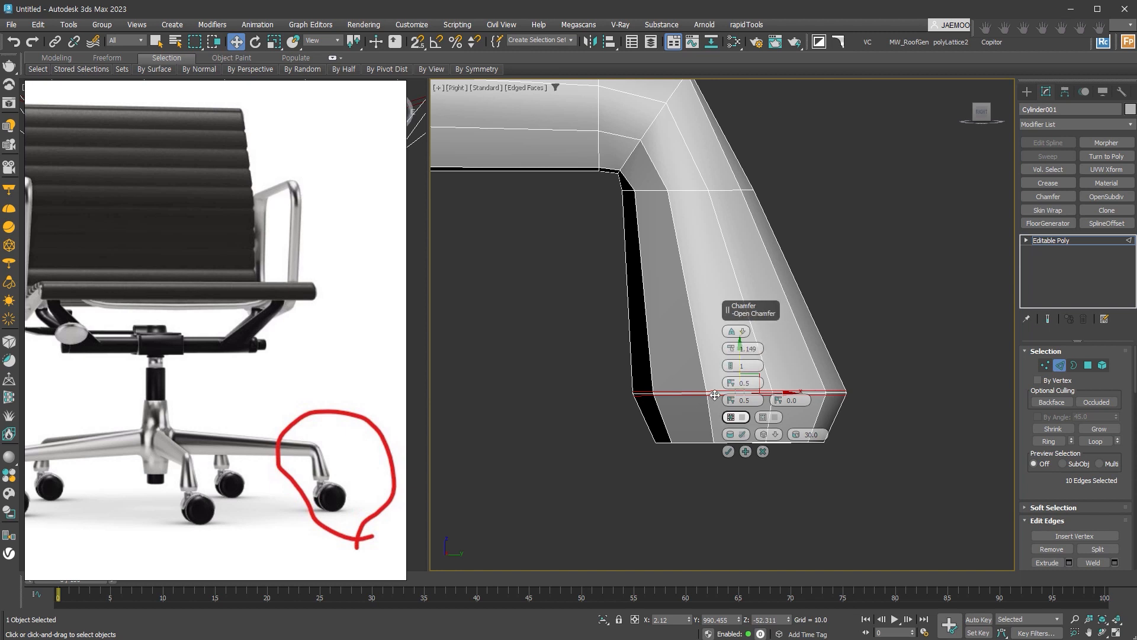
left_click(728, 451)
key("2")
middle_click_drag(642, 210, 799, 363)
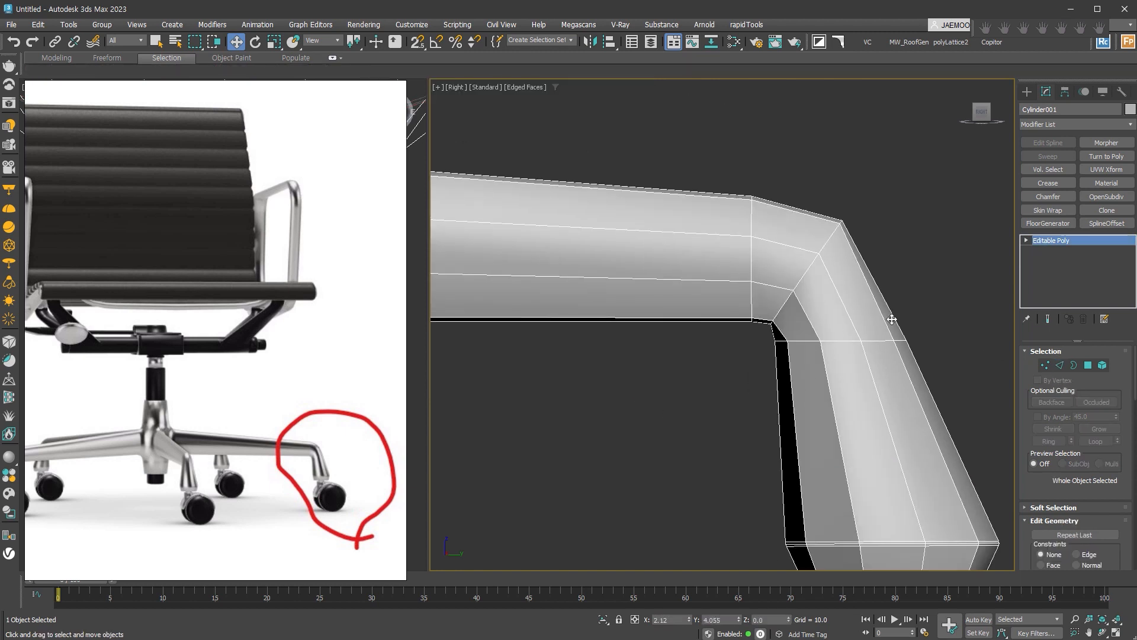
- Preview a chamfer of about 102.226 with three segments on the edge loop at the leg's bend
key("2")
double_click(827, 234)
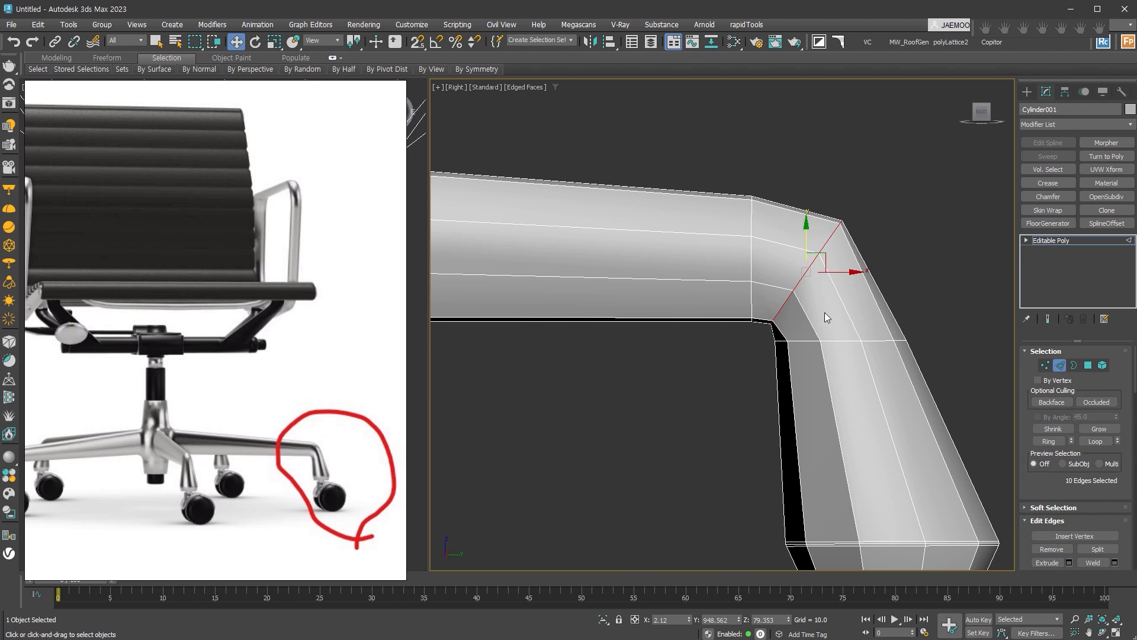
right_click(821, 243)
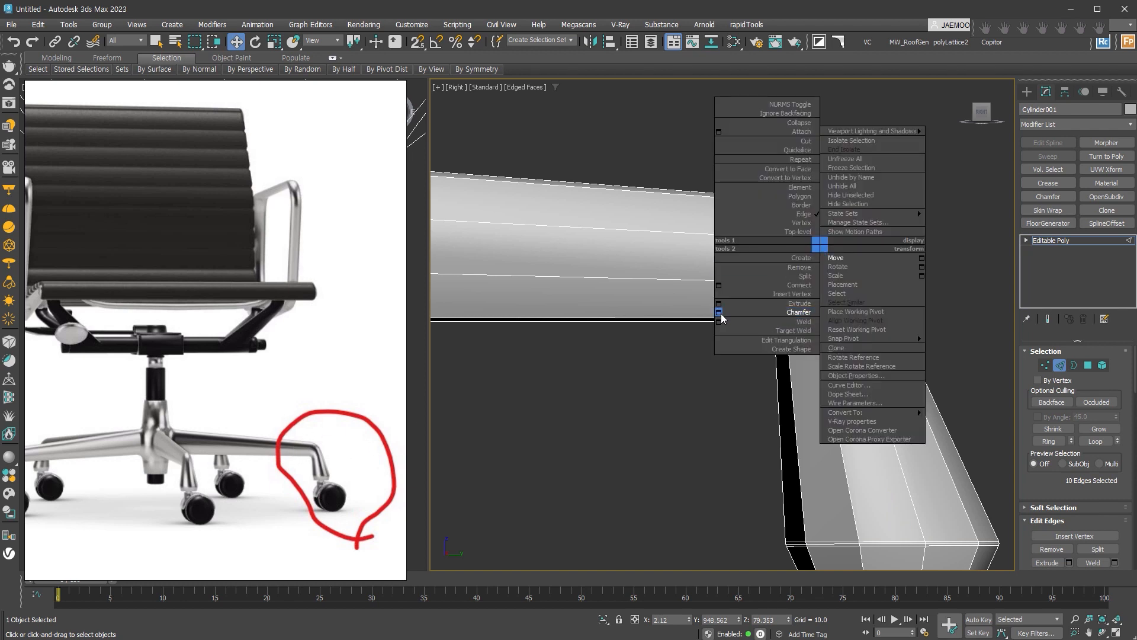
left_click(719, 312)
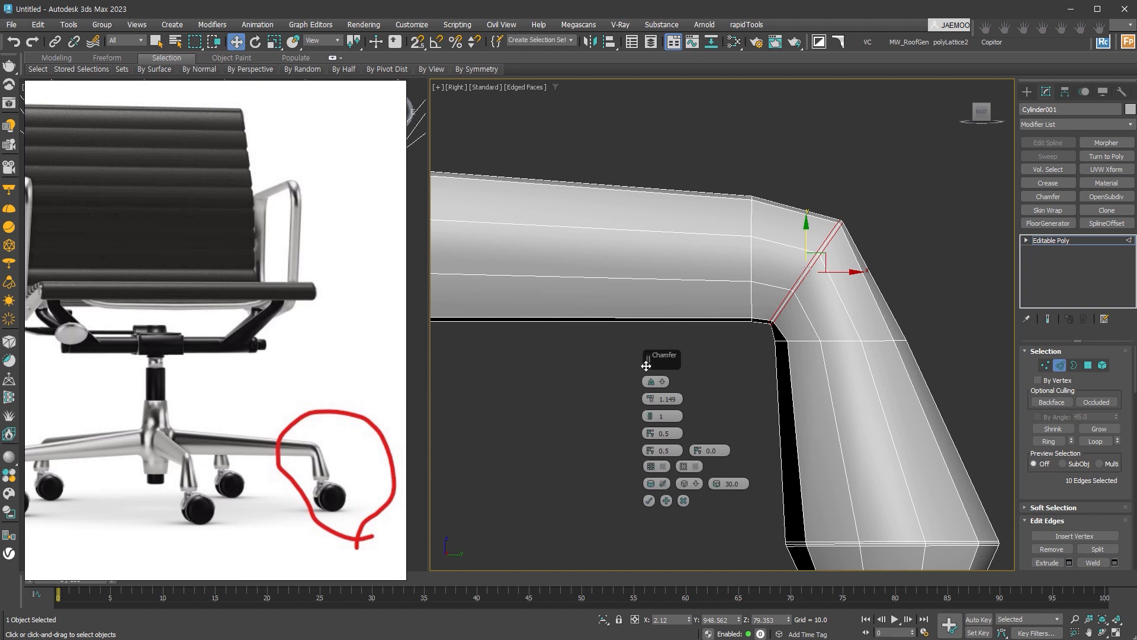
left_click_drag(643, 406, 655, 288)
left_click(645, 418)
left_click(645, 417)
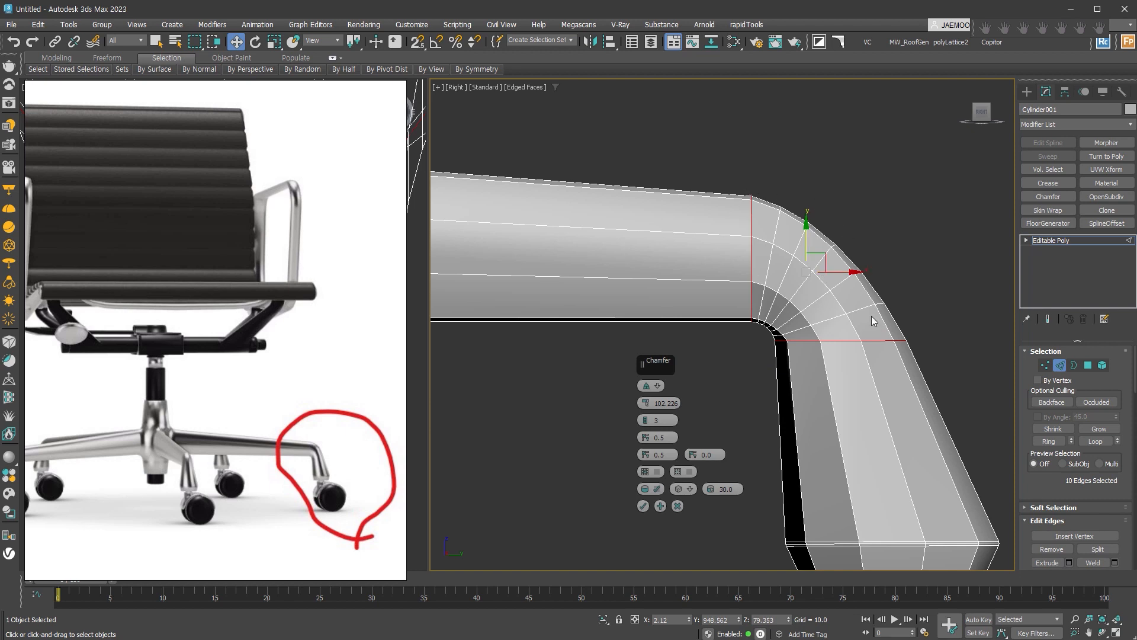
- Reshape the outer corner of the bend by moving its vertices slightly up and outward, centring the loop at about Y 949, Z 84
left_click_drag(821, 252, 822, 246)
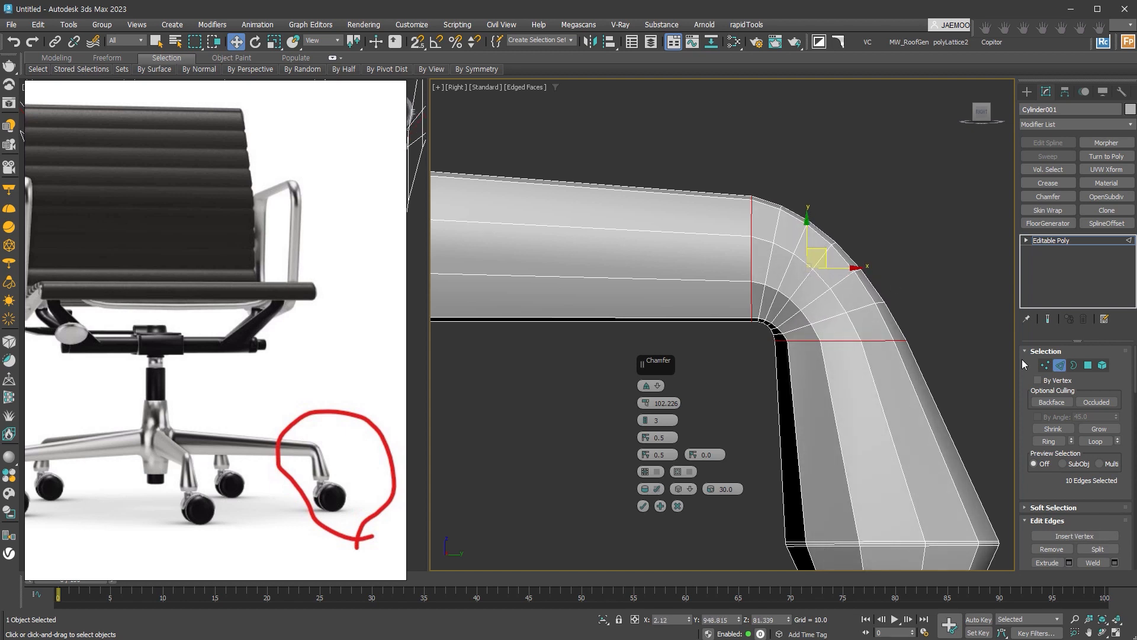
left_click(1042, 366)
left_click_drag(902, 167, 784, 302)
left_click_drag(836, 233, 845, 219)
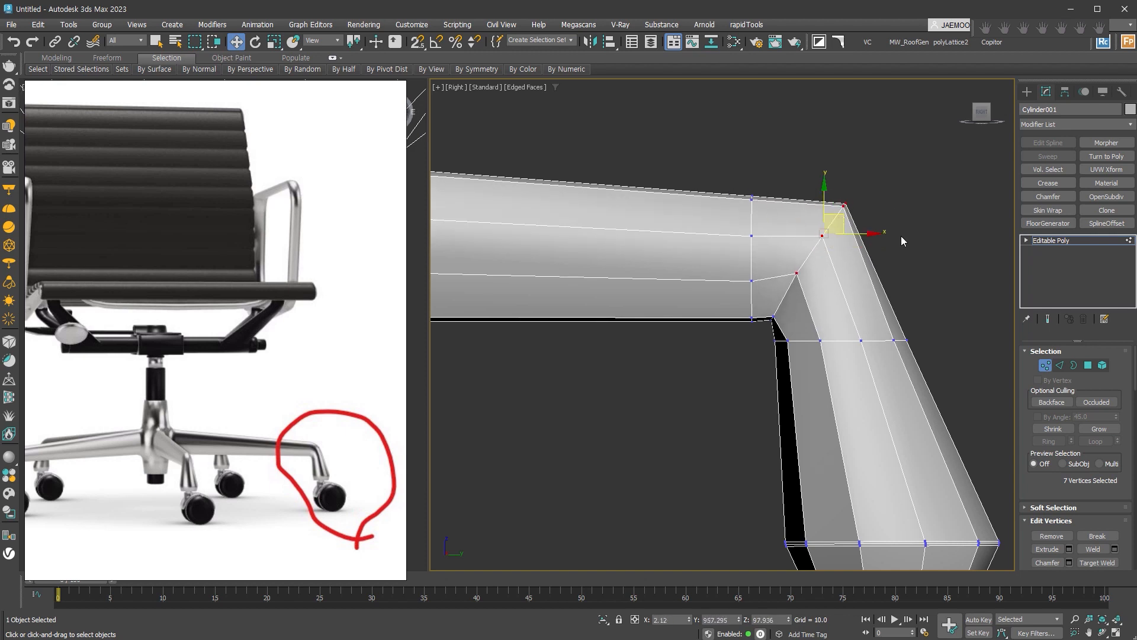
left_click_drag(790, 281, 809, 278)
mouse_move(840, 227)
left_mouse_down()
mouse_move(820, 242)
mouse_move(829, 234)
left_mouse_up()
- Chamfer the bend's edge loop with the 102.226, three-segment settings and remove the two border loops that overlap the neighbouring ones
key("2")
right_click(749, 254)
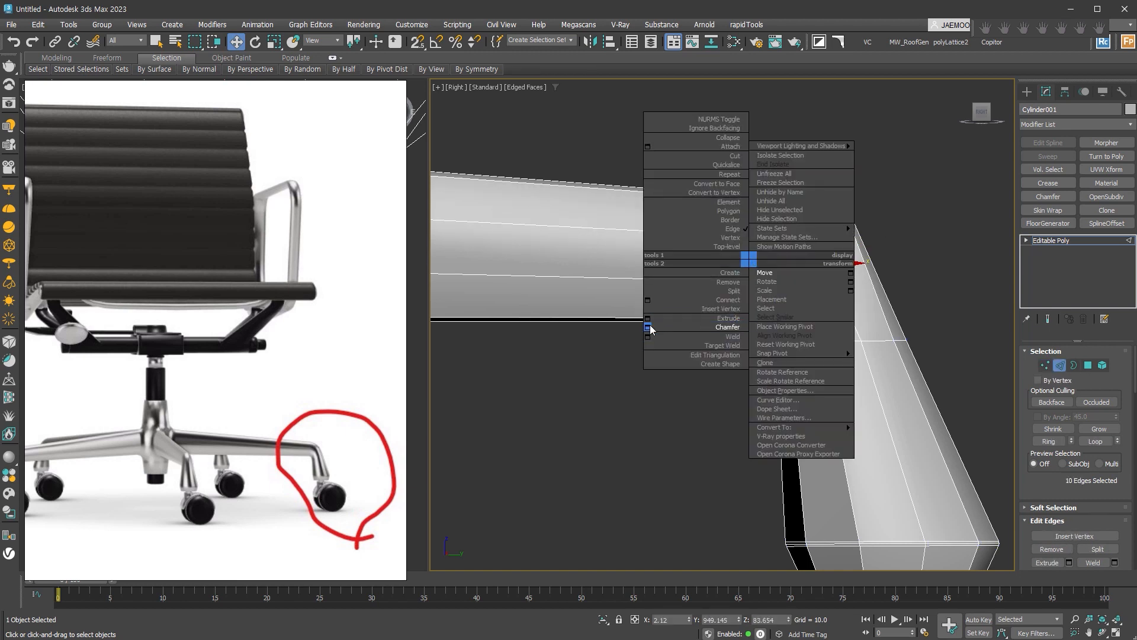
left_click(652, 325)
left_click(643, 505)
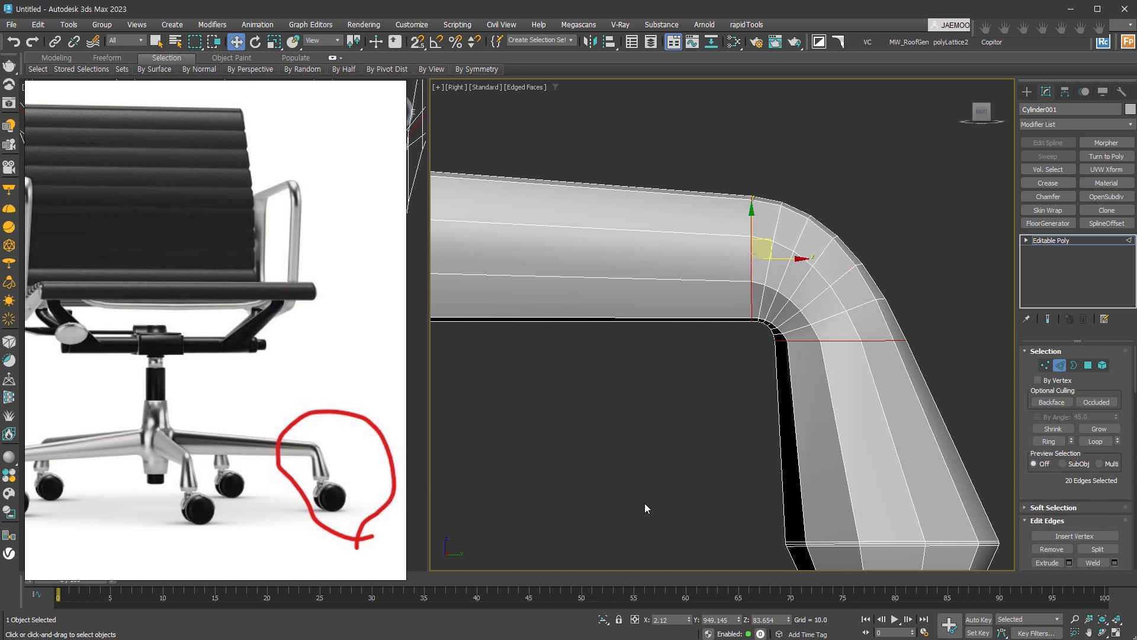
left_click_drag(1037, 476, 1036, 407)
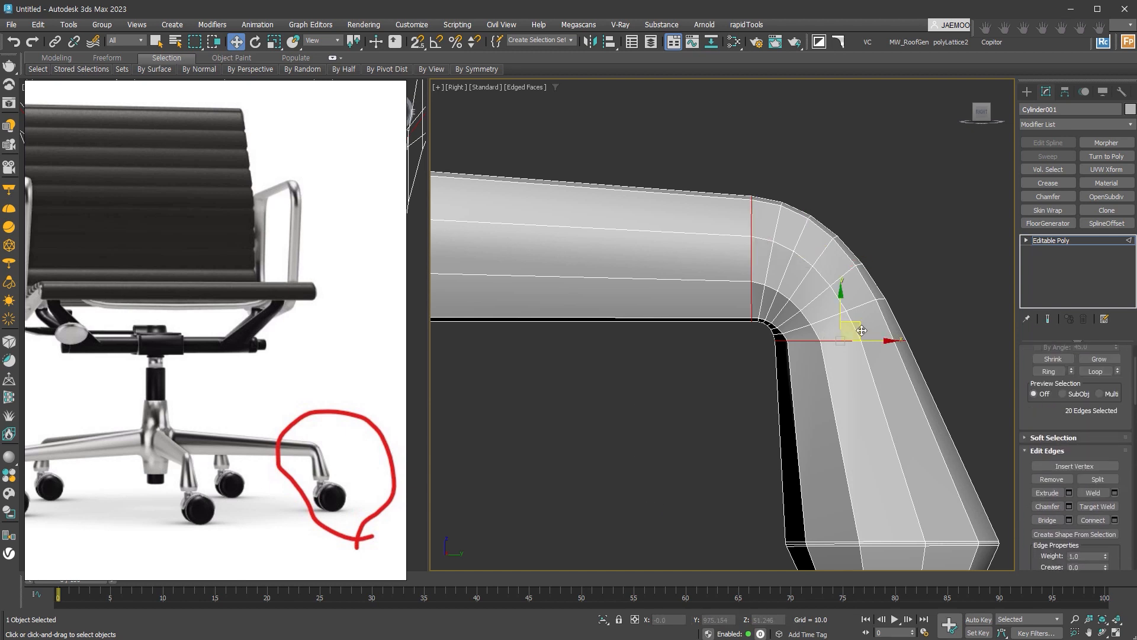
left_click(1064, 479)
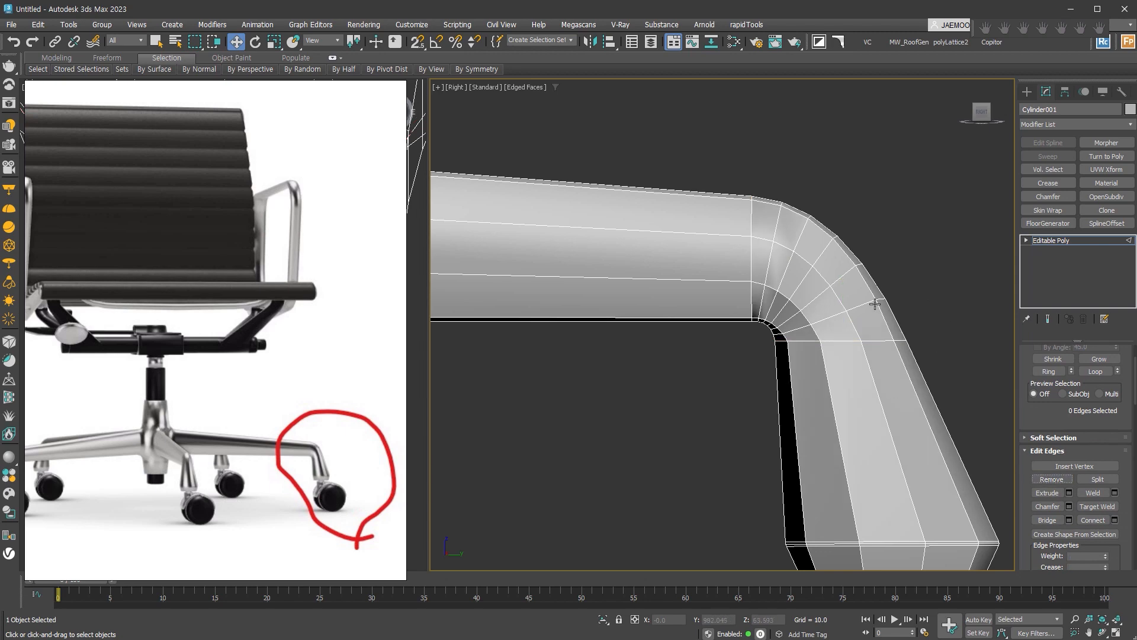
- Add a Symmetry modifier to the hub and leg in the top view and set it to Radial about the Z axis
scroll(900, 321, "down", 3)
middle_click_drag(900, 321, 722, 237, "alt")
middle_click_drag(624, 327, 356, 426, "alt")
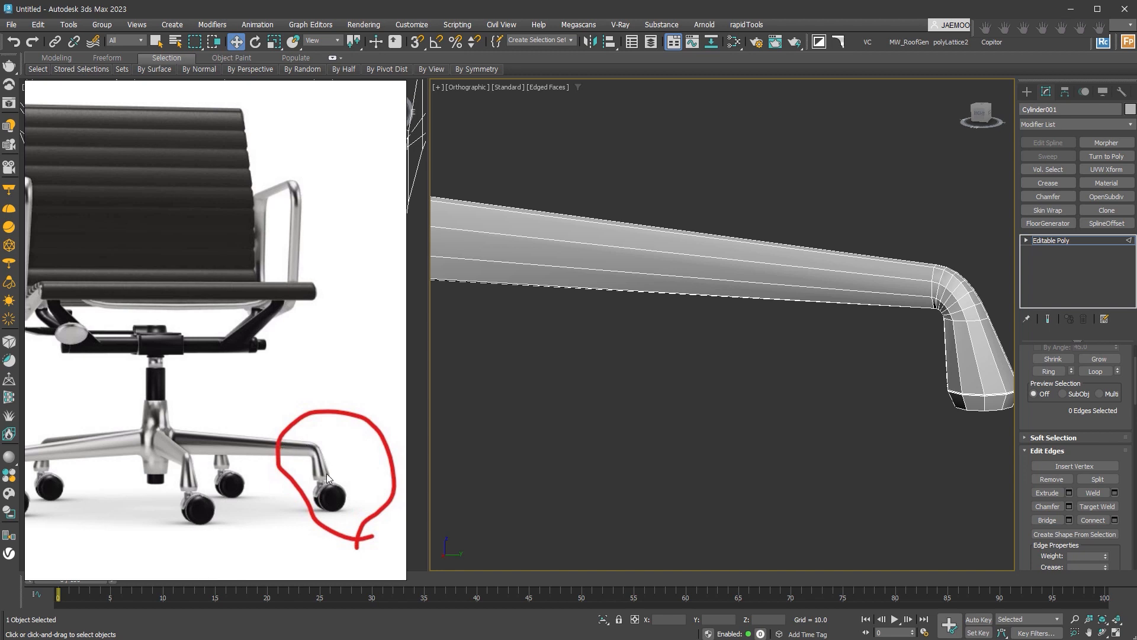
key("6")
key("t")
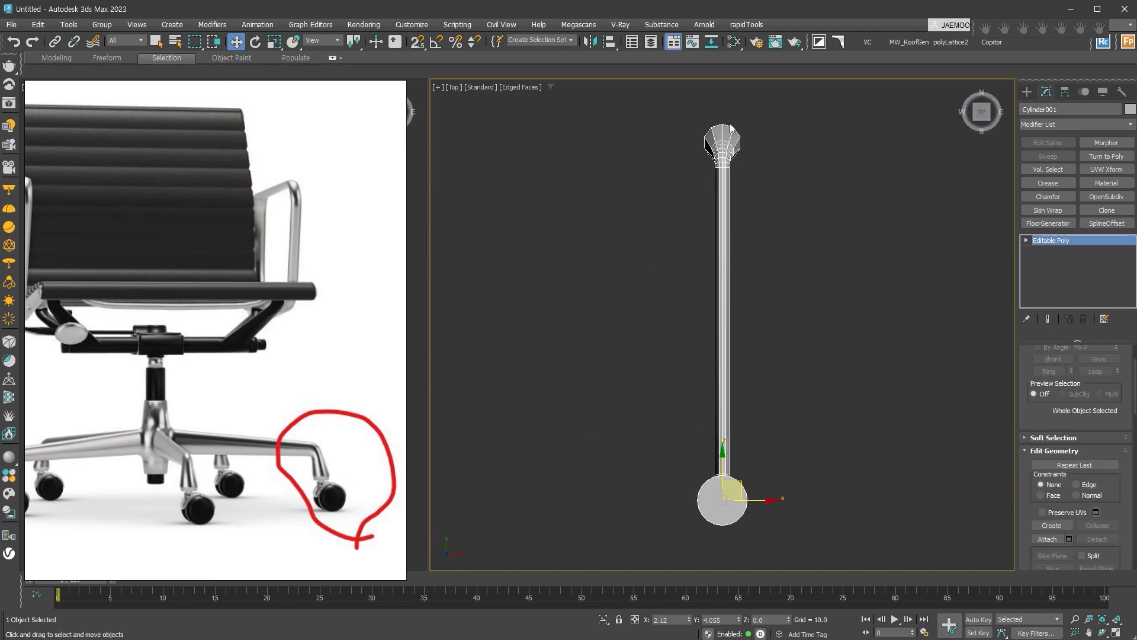
scroll(720, 164, "down", 2)
scroll(725, 347, "up", 2)
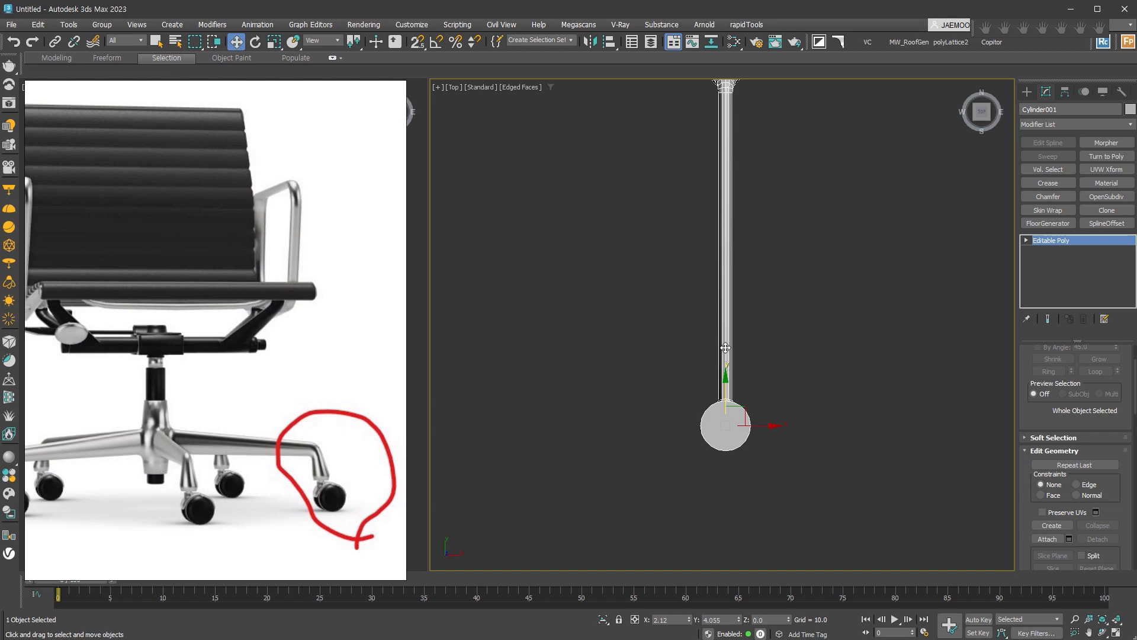
key("alt+s")
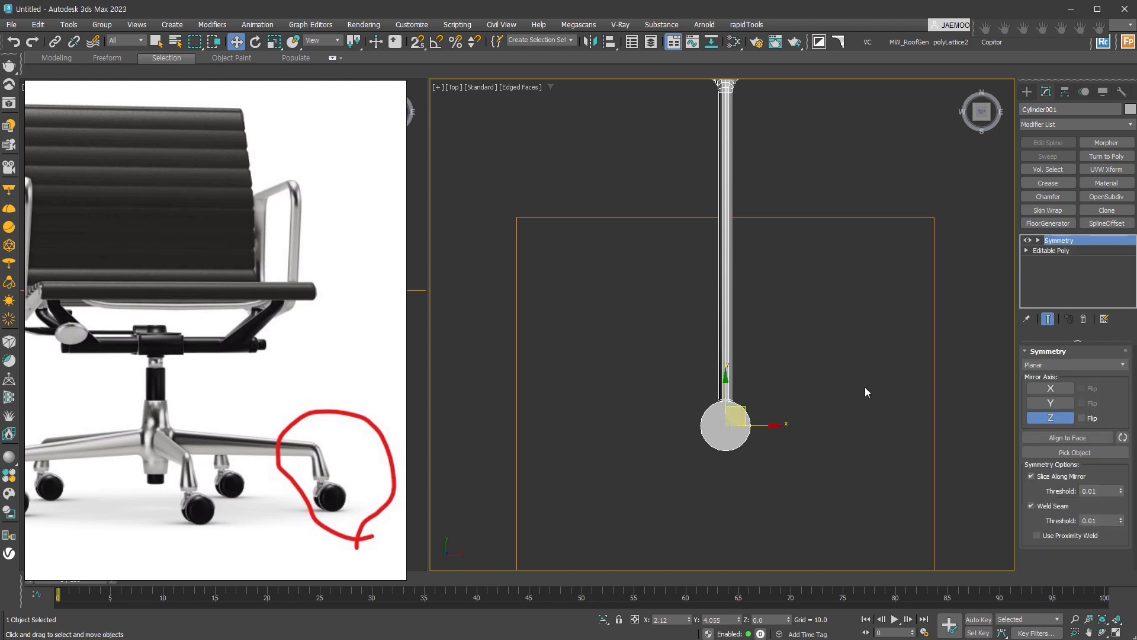
middle_click_drag(1011, 371, 968, 385)
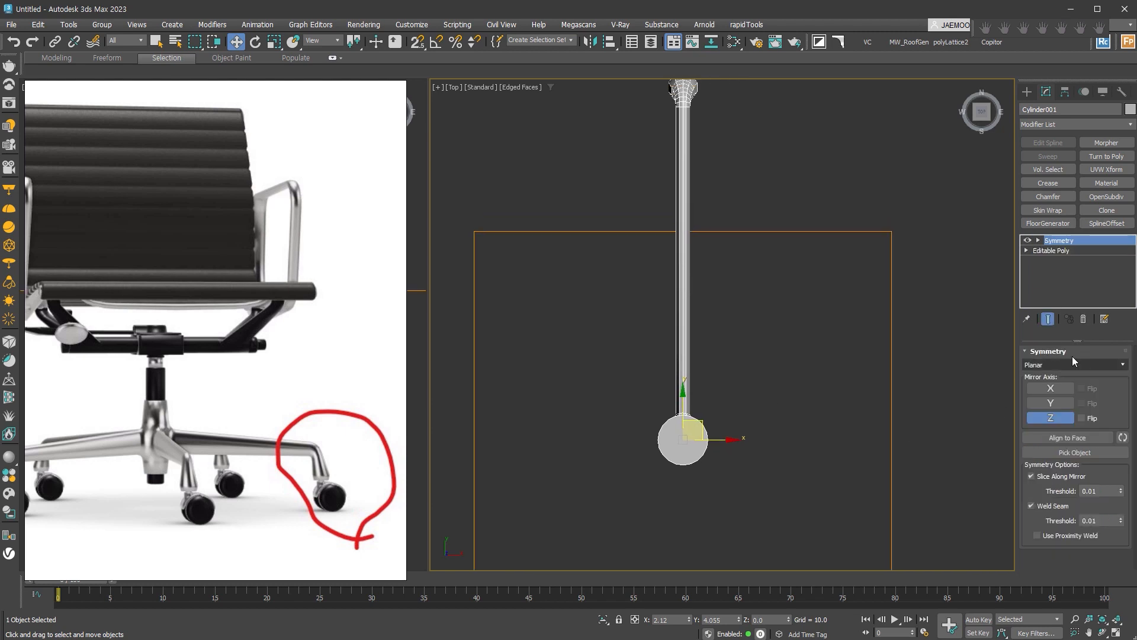
left_click(1081, 364)
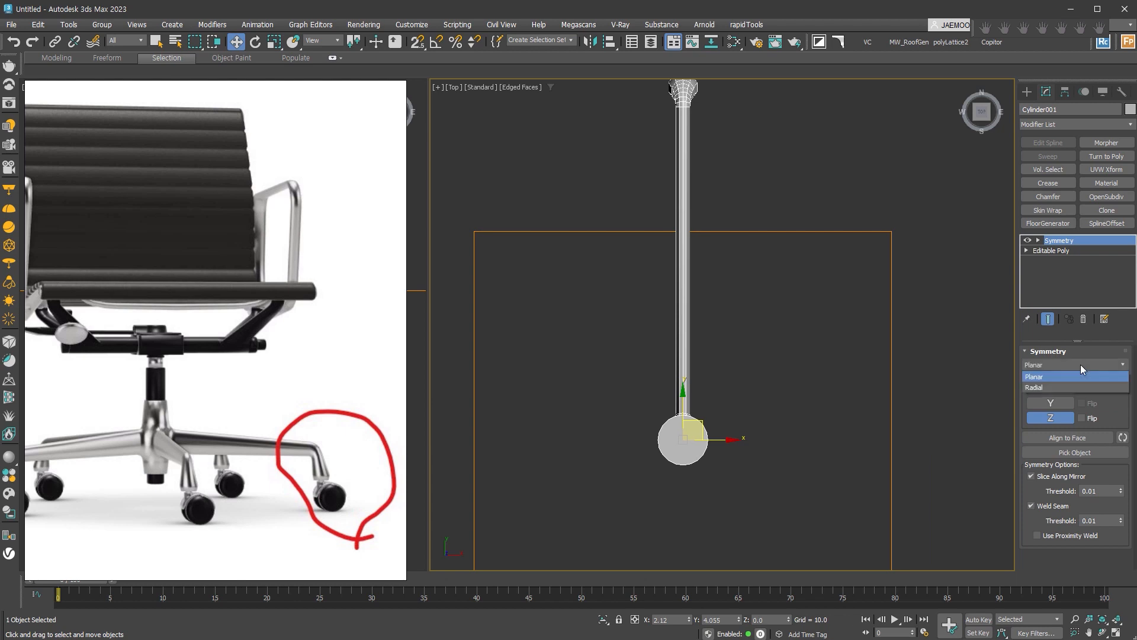
left_click(1073, 386)
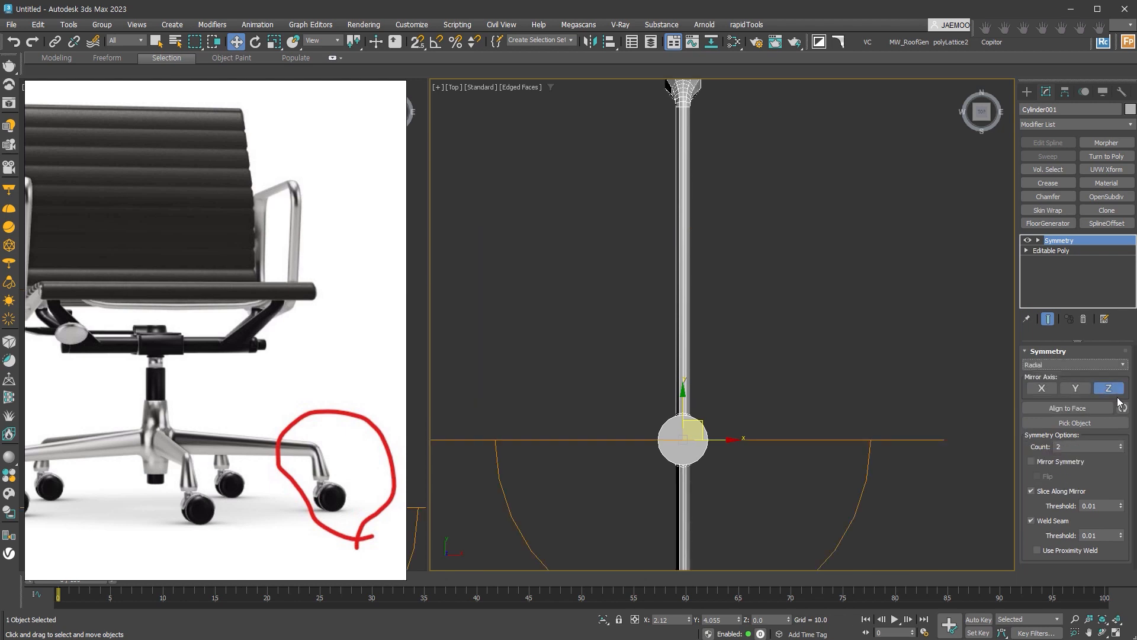
- Set the radial symmetry count to 5 to produce a five-legged base
scroll(830, 453, "down", 3)
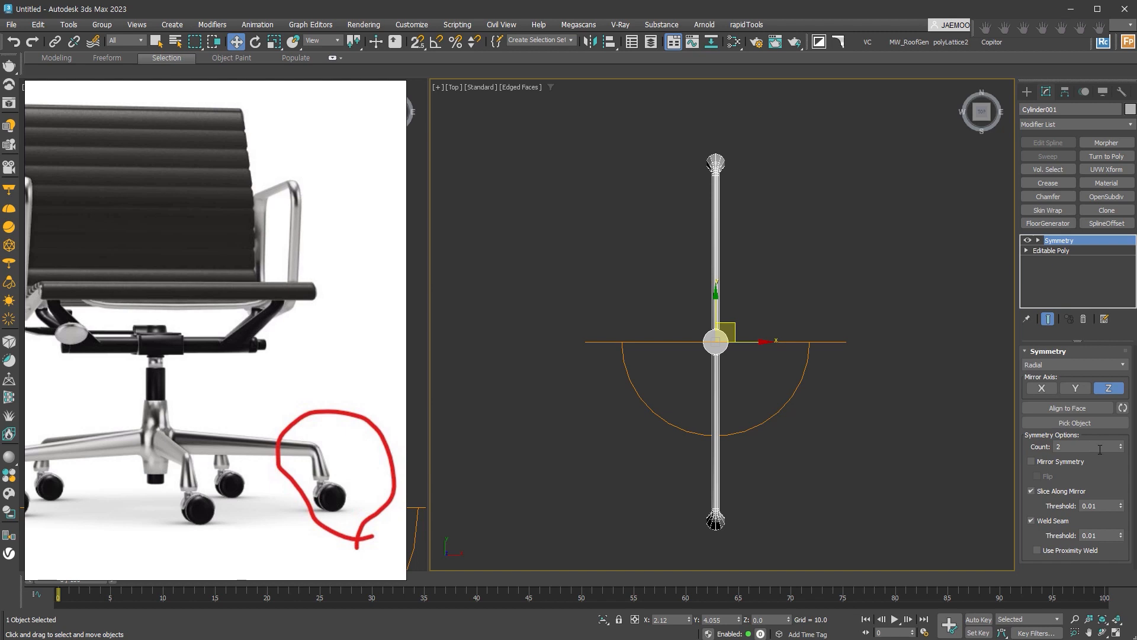
left_click(1122, 444)
left_click(1122, 444)
left_click(1122, 443)
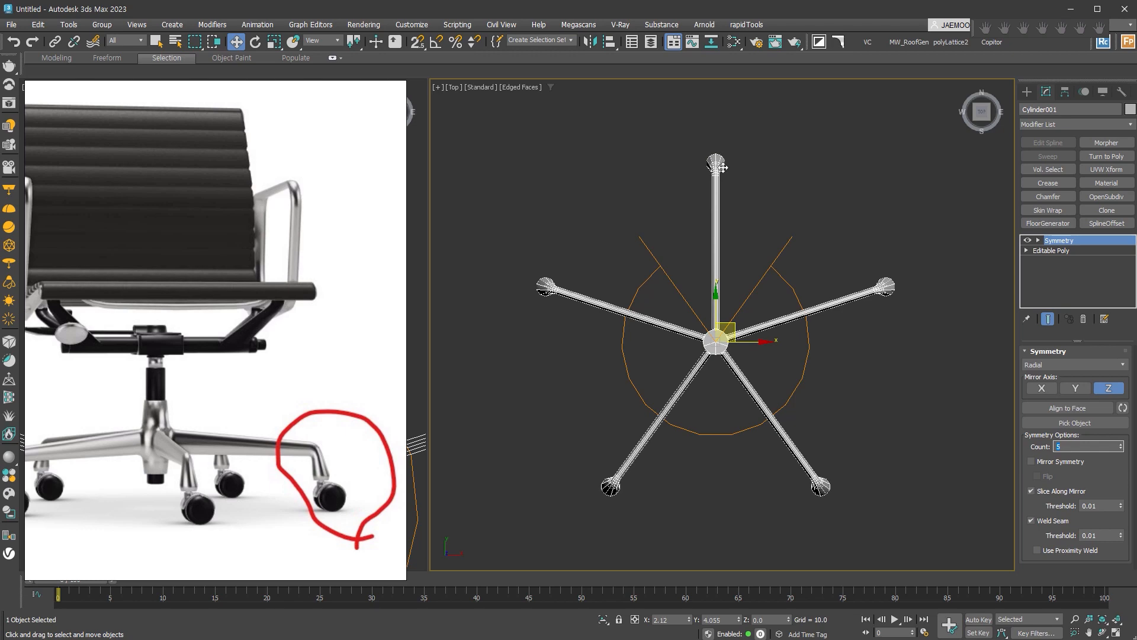
- Collapse the five-legged base with its symmetry into an editable poly
middle_click_drag(701, 396, 800, 321, "alt")
scroll(817, 342, "up", 4)
scroll(722, 240, "up", 3)
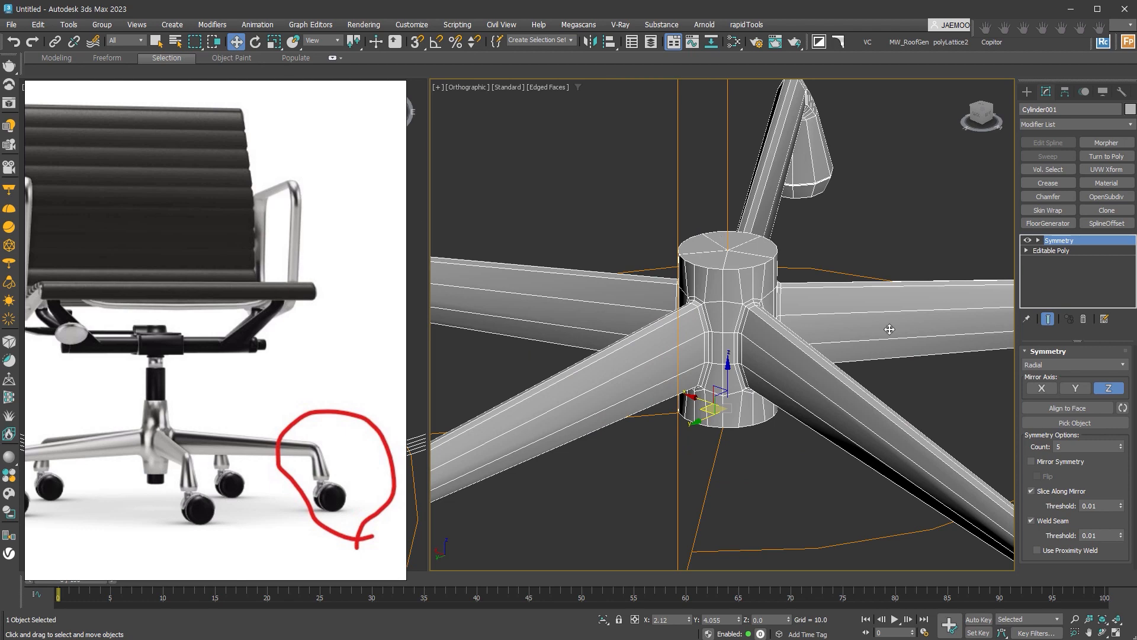
key("alt+c")
- Taper the hub by scaling its top and bottom end faces smaller, and delete the selected end polygons
left_click(1088, 365)
left_click(734, 251)
right_click(732, 287)
left_click(754, 325)
right_click(732, 155)
left_click(750, 193)
middle_click_drag(749, 296, 723, 225, "alt")
left_click_drag(723, 457, 723, 483)
key("Delete")
key("4")
middle_click_drag(819, 400, 880, 415, "alt")
scroll(880, 415, "down", 4)
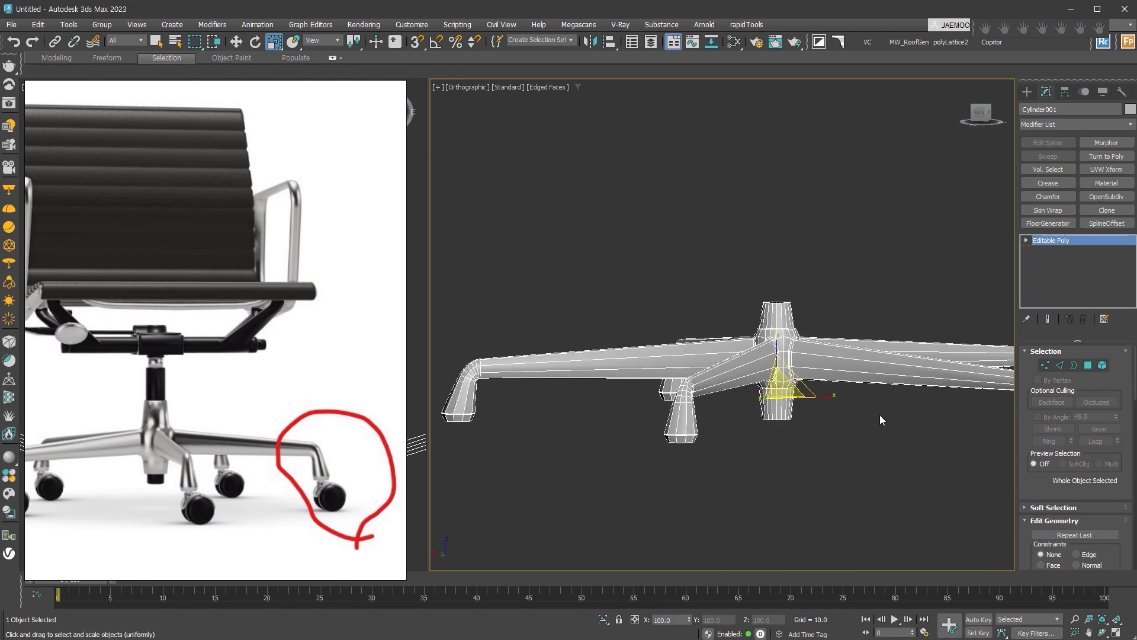
- Apply TurboSmooth with 2 iterations to the base and turn off the edged-faces display to inspect the leg ends
key("ctrl+t")
left_click(1113, 368)
middle_click_drag(799, 415, 906, 422, "alt")
key("F4")
scroll(985, 415, "up", 5)
middle_click_drag(984, 415, 822, 343)
scroll(668, 341, "down", 4)
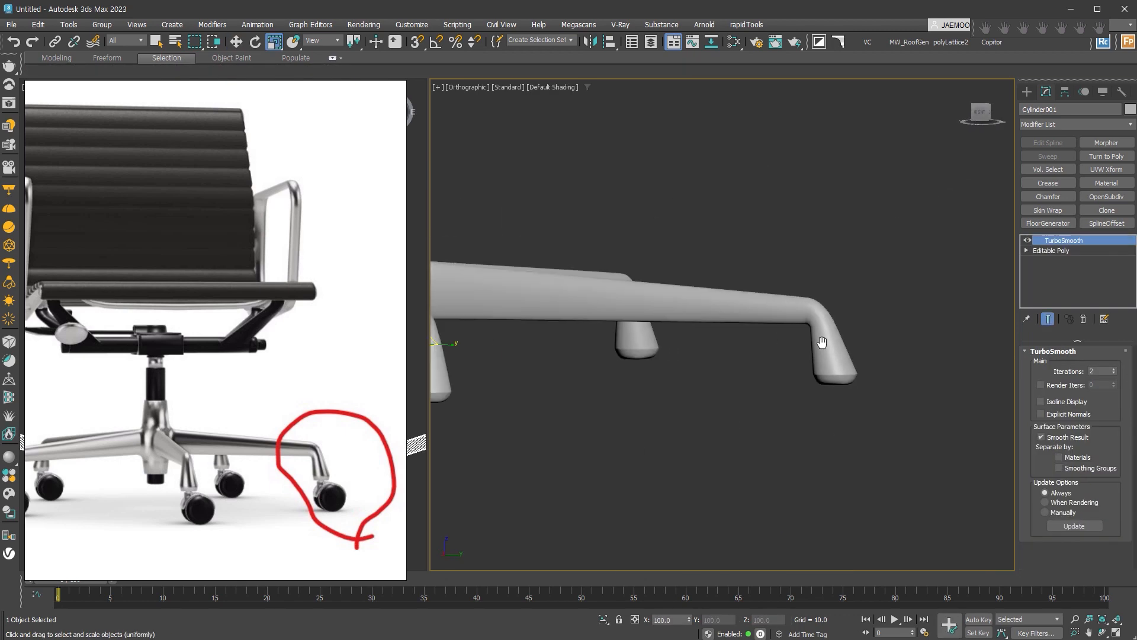